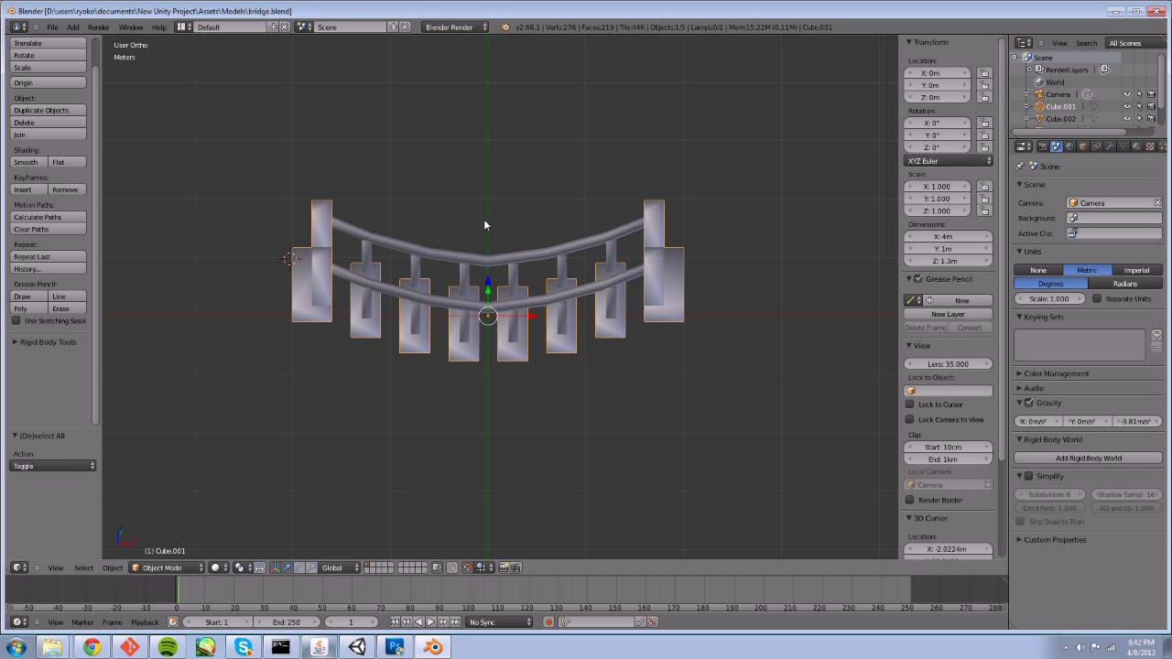
Switch the scene units to None, then back to Metric.
{"action": "mouse_move", "coordinate": [483, 219]}
{"action": "middle_mouse_down"}
{"action": "mouse_move", "coordinate": [485, 275]}
{"action": "mouse_move", "coordinate": [513, 261]}
{"action": "mouse_move", "coordinate": [476, 233]}
{"action": "mouse_move", "coordinate": [490, 221]}
{"action": "middle_mouse_up"}
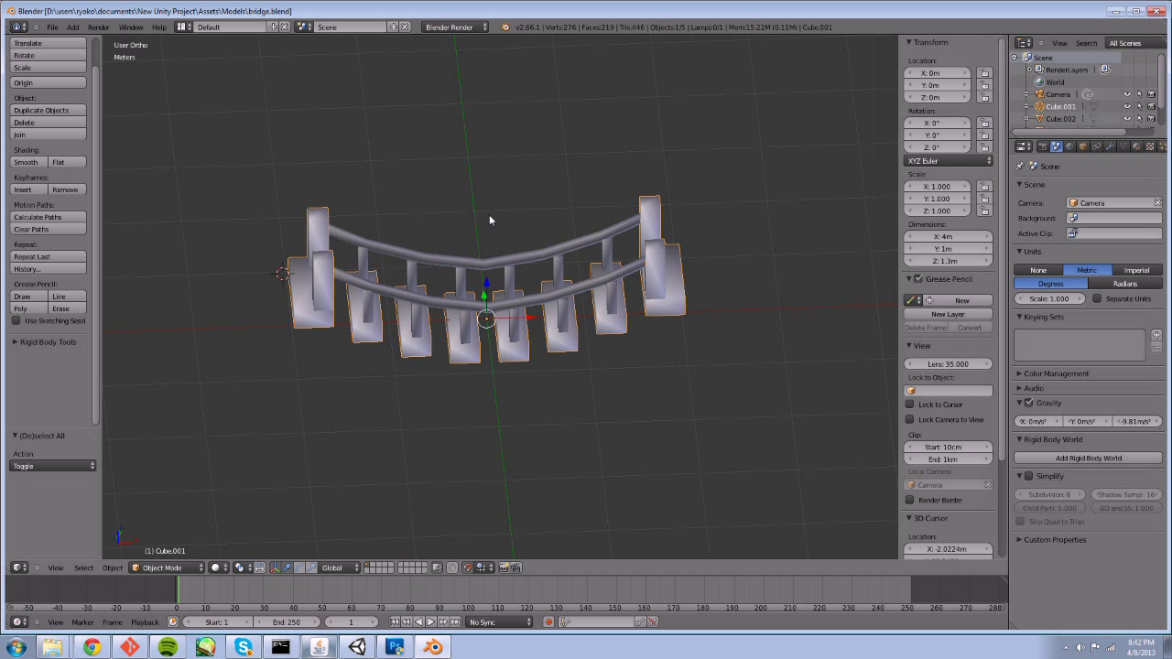
{"action": "scroll", "coordinate": [489, 214], "scroll_direction": "down", "scroll_amount": 3}
{"action": "scroll", "coordinate": [489, 216], "scroll_direction": "up", "scroll_amount": 5}
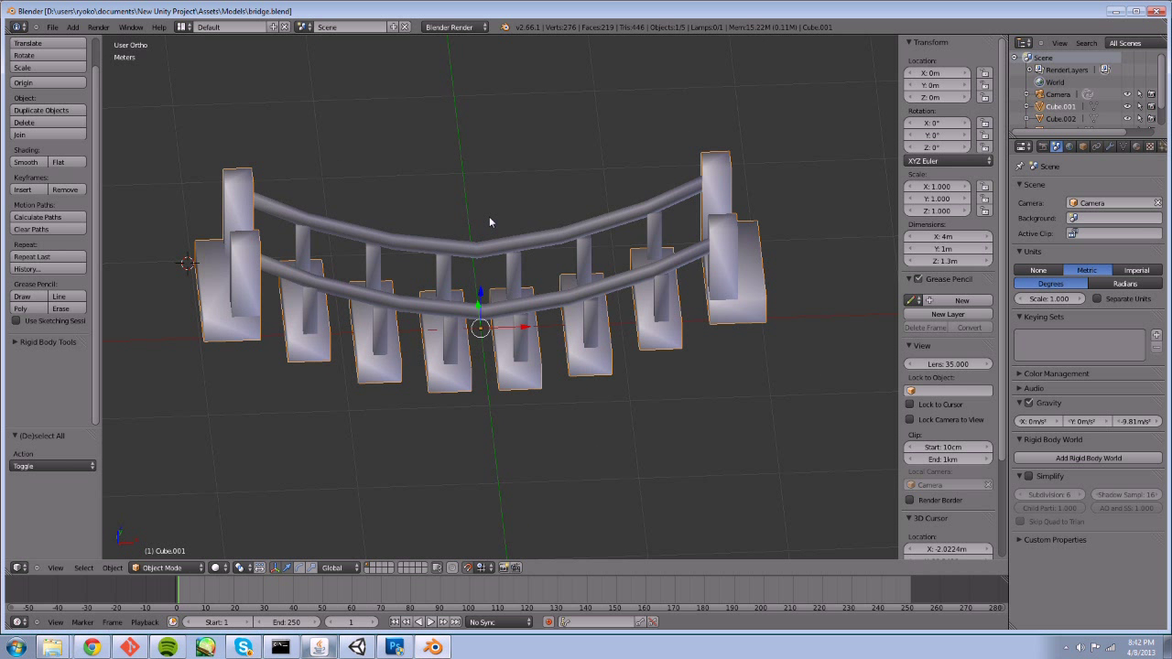
{"action": "scroll", "coordinate": [502, 216], "scroll_direction": "down", "scroll_amount": 6}
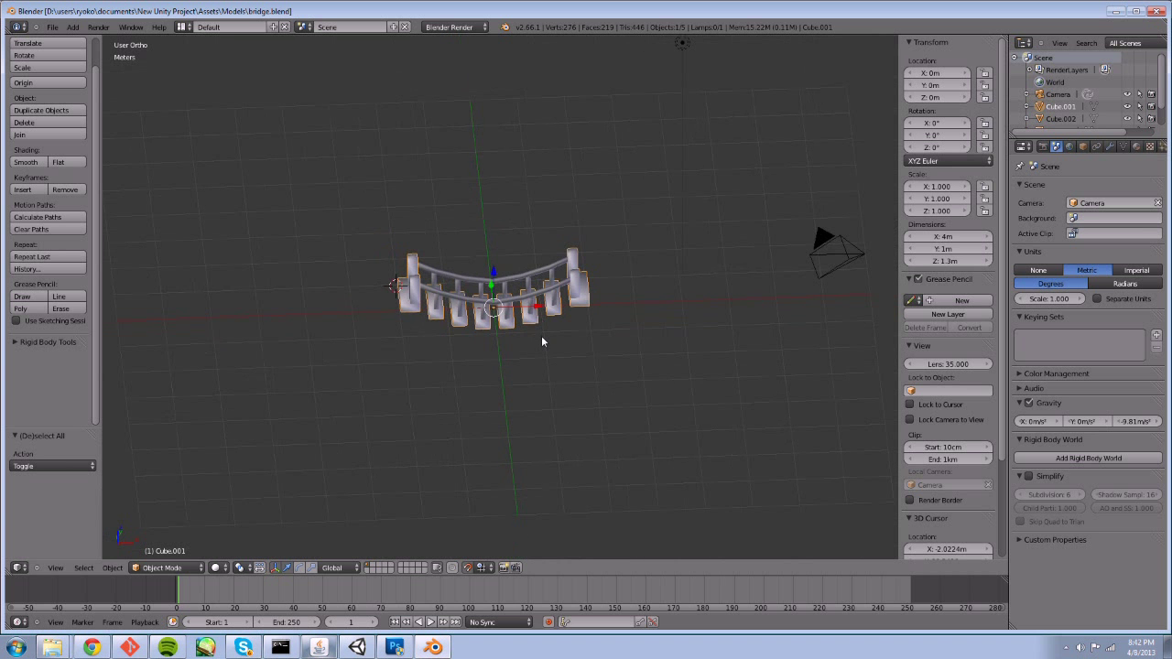
{"action": "middle_click_drag", "start_coordinate": [541, 335], "coordinate": [532, 343]}
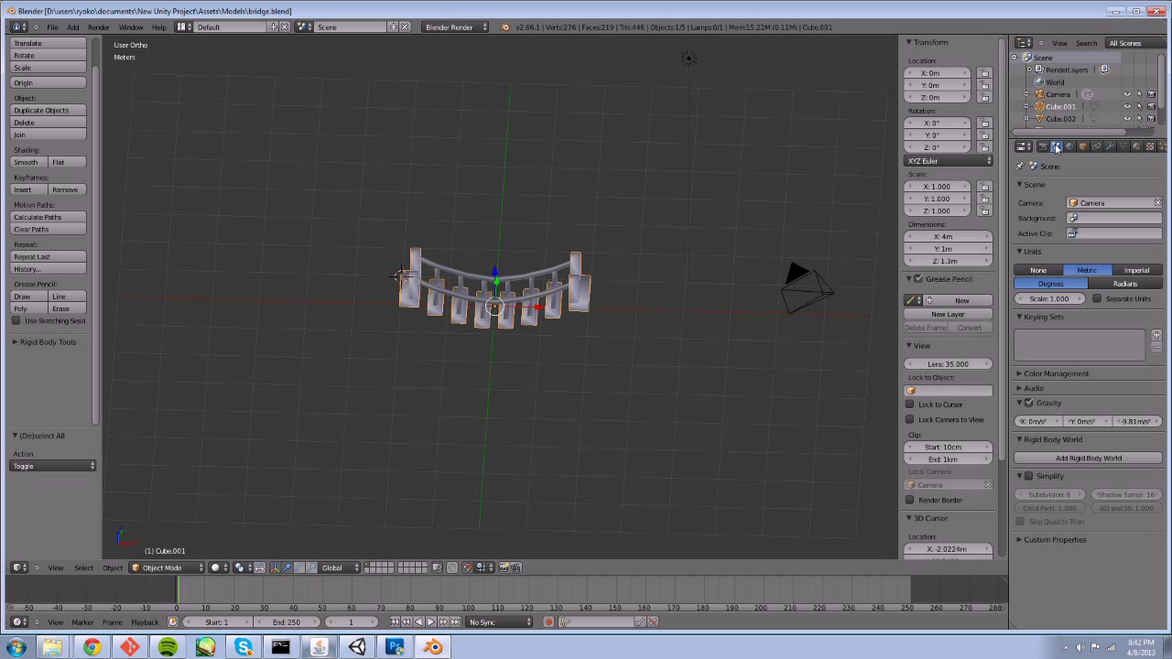
{"action": "left_click", "coordinate": [1038, 271]}
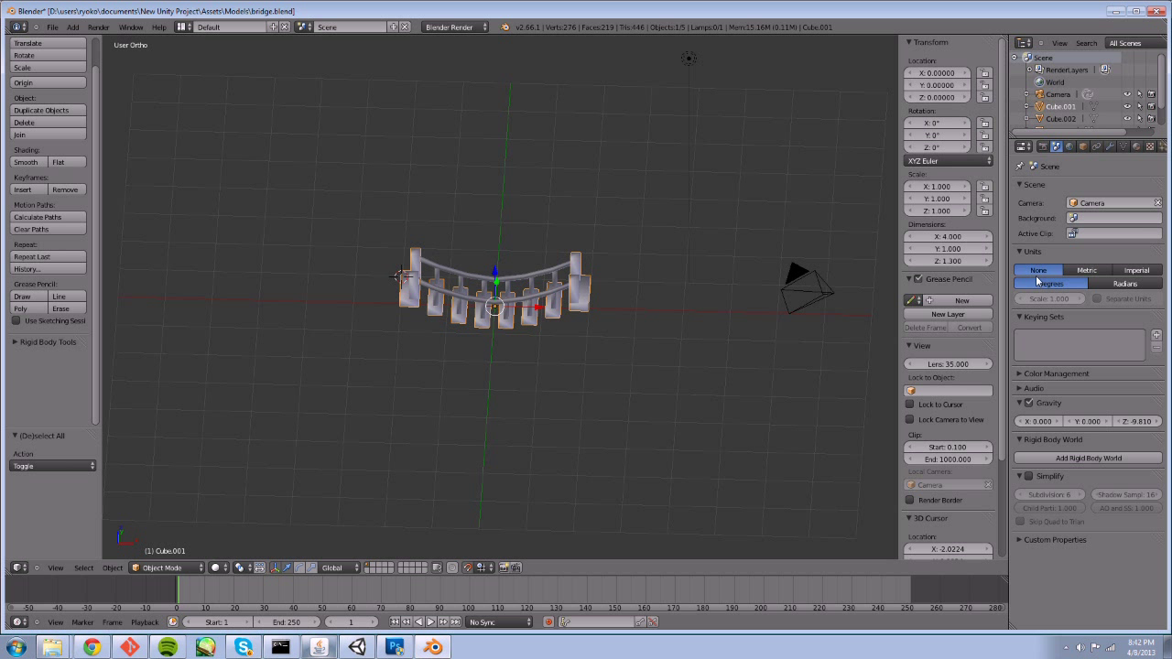
{"action": "left_click", "coordinate": [1087, 271]}
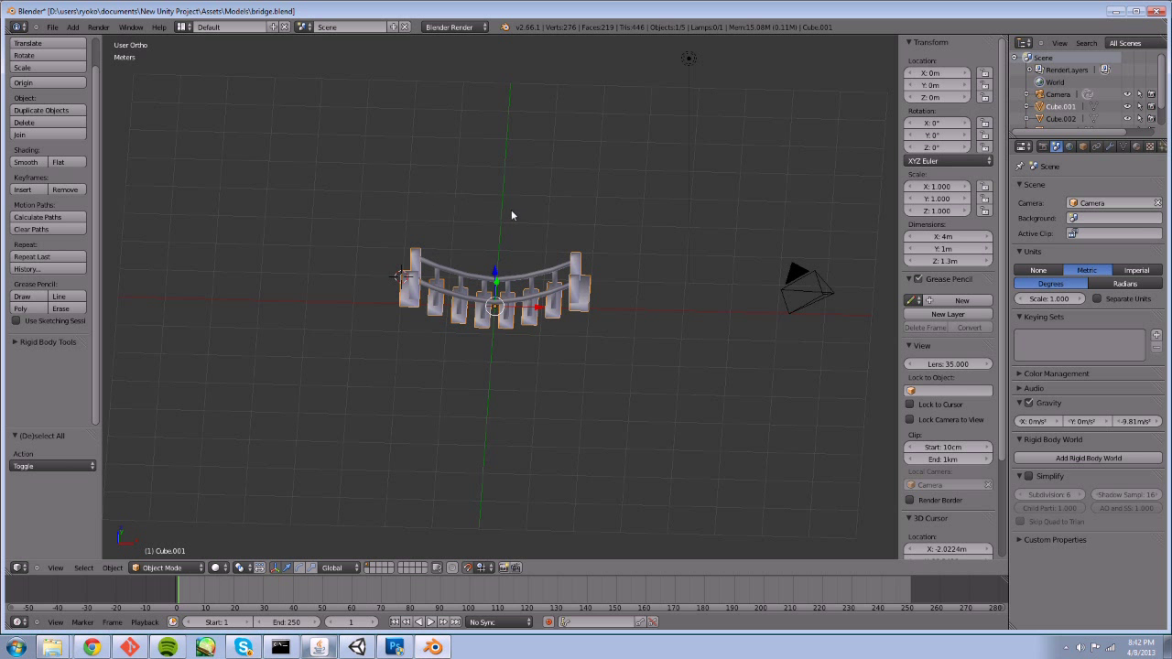
Orbit around the bridge, view it from the top, then at an angle.
{"action": "mouse_move", "coordinate": [406, 196]}
{"action": "middle_mouse_down"}
{"action": "mouse_move", "coordinate": [436, 160]}
{"action": "mouse_move", "coordinate": [417, 181]}
{"action": "middle_mouse_up"}
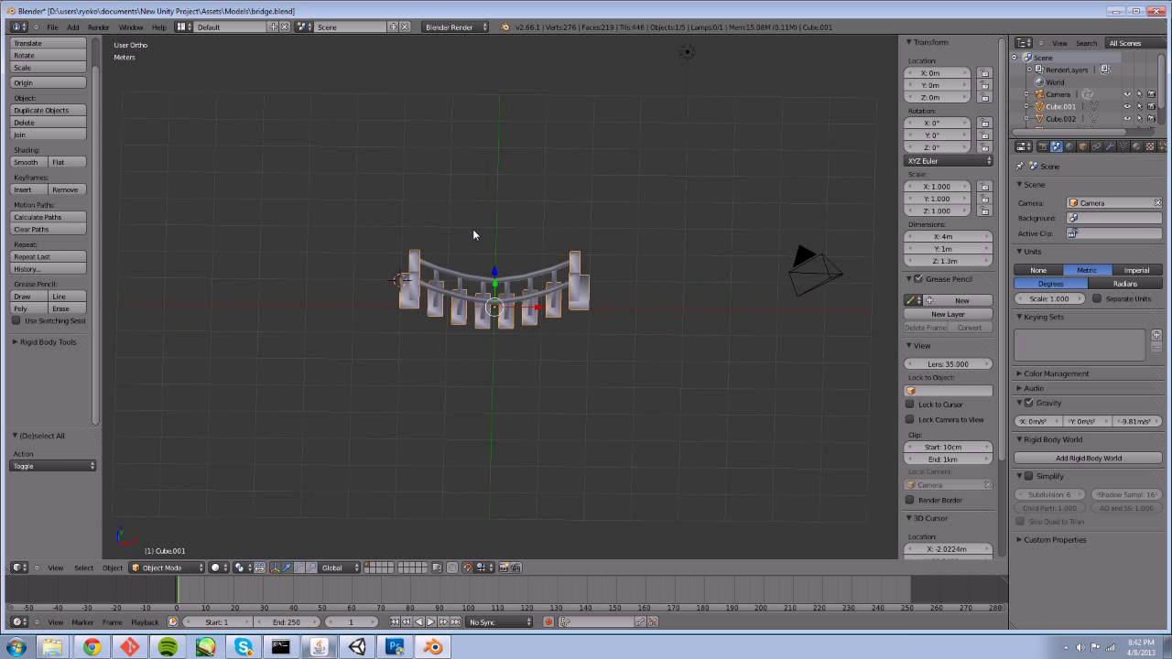
{"action": "middle_click_drag", "start_coordinate": [510, 191], "coordinate": [517, 275]}
{"action": "scroll", "coordinate": [517, 275], "scroll_direction": "up", "scroll_amount": 6}
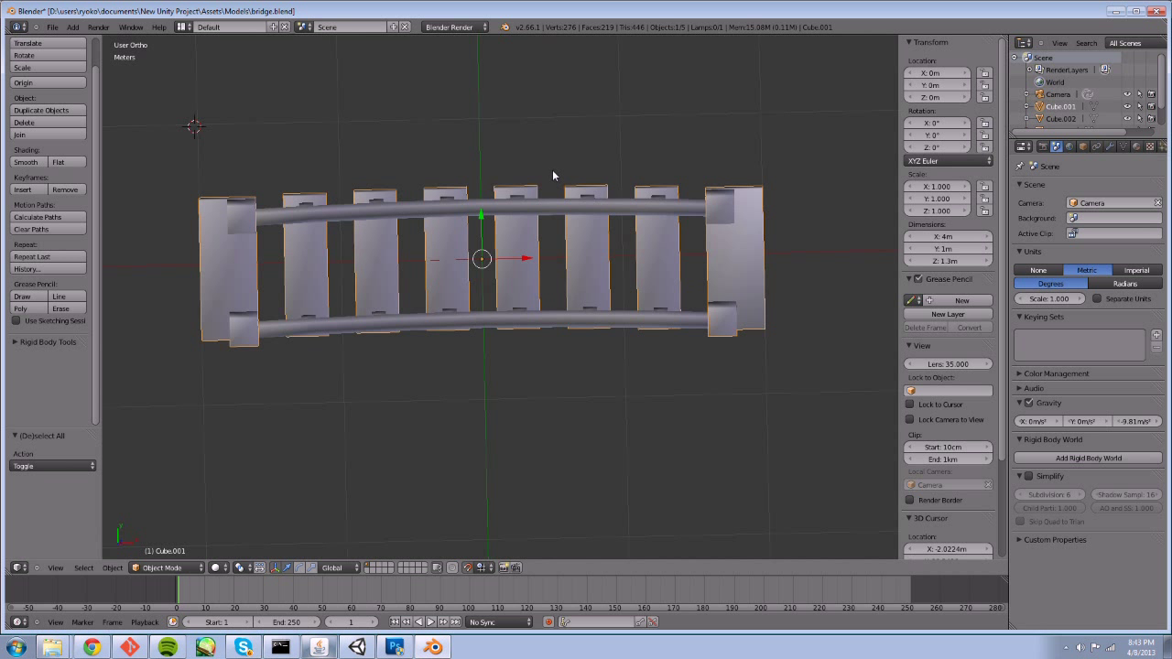
{"action": "key", "text": "KP_7"}
{"action": "scroll", "coordinate": [546, 174], "scroll_direction": "down", "scroll_amount": 7}
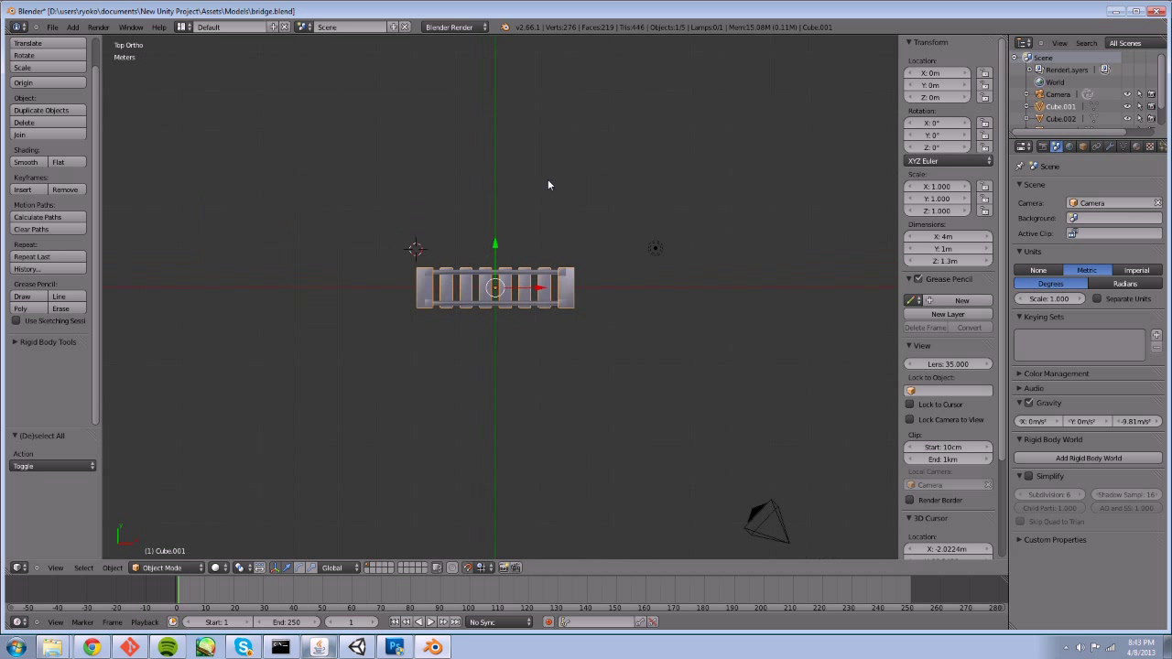
{"action": "scroll", "coordinate": [546, 184], "scroll_direction": "up", "scroll_amount": 6}
{"action": "scroll", "coordinate": [513, 174], "scroll_direction": "down", "scroll_amount": 4}
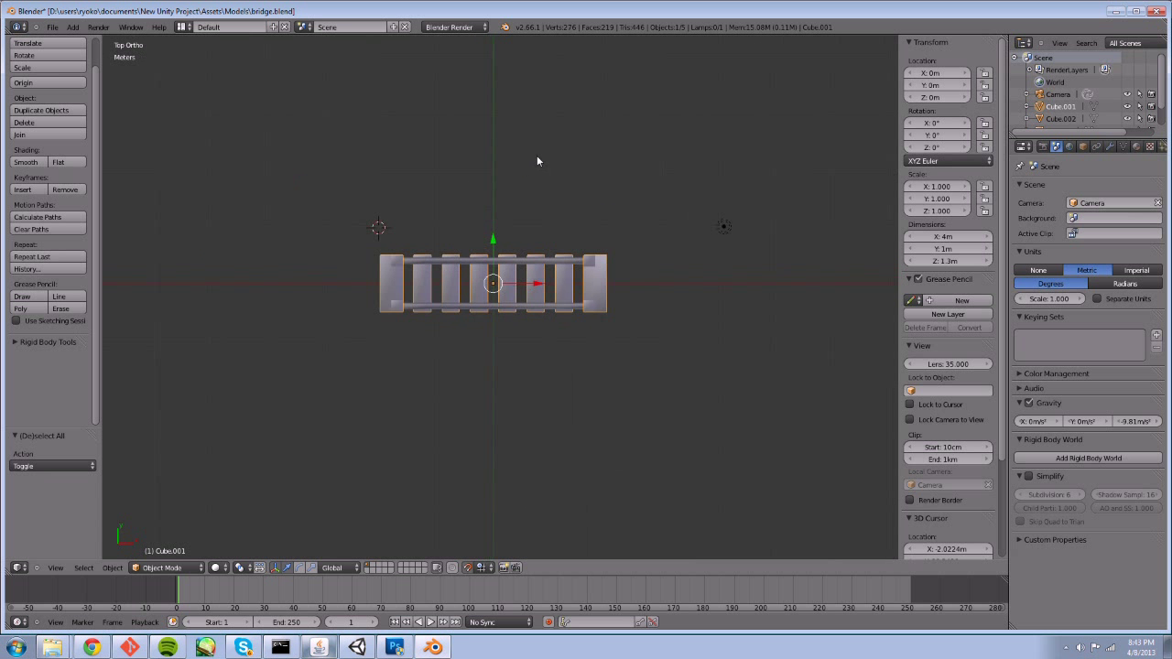
{"action": "scroll", "coordinate": [536, 157], "scroll_direction": "up", "scroll_amount": 3}
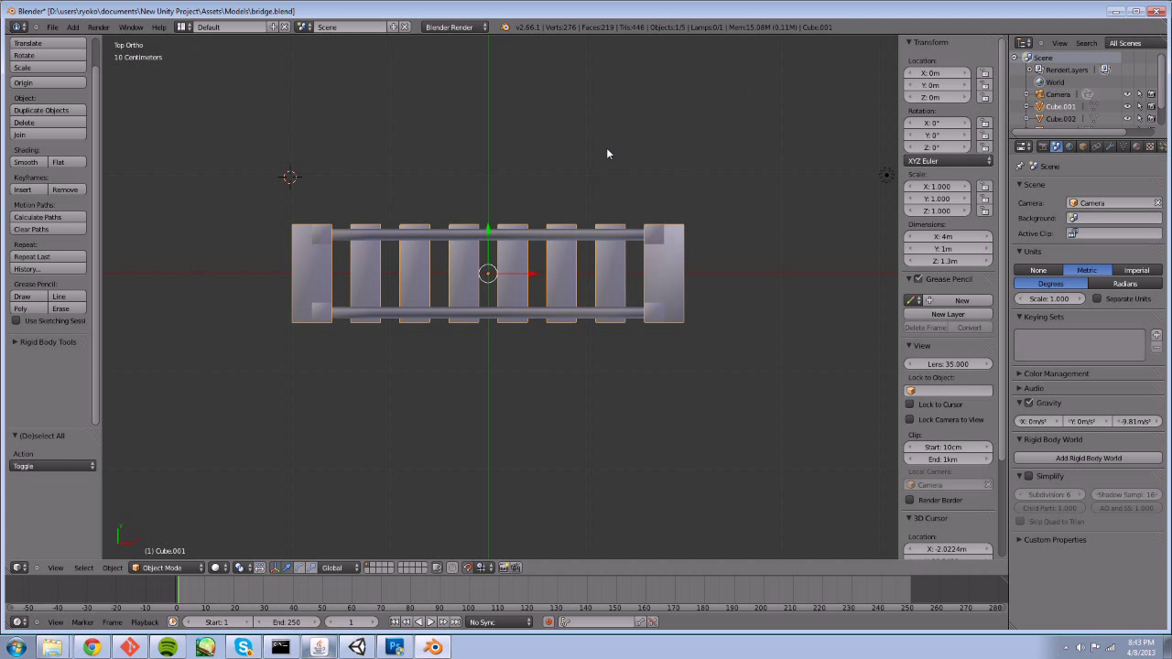
{"action": "middle_click_drag", "start_coordinate": [510, 385], "coordinate": [510, 286]}
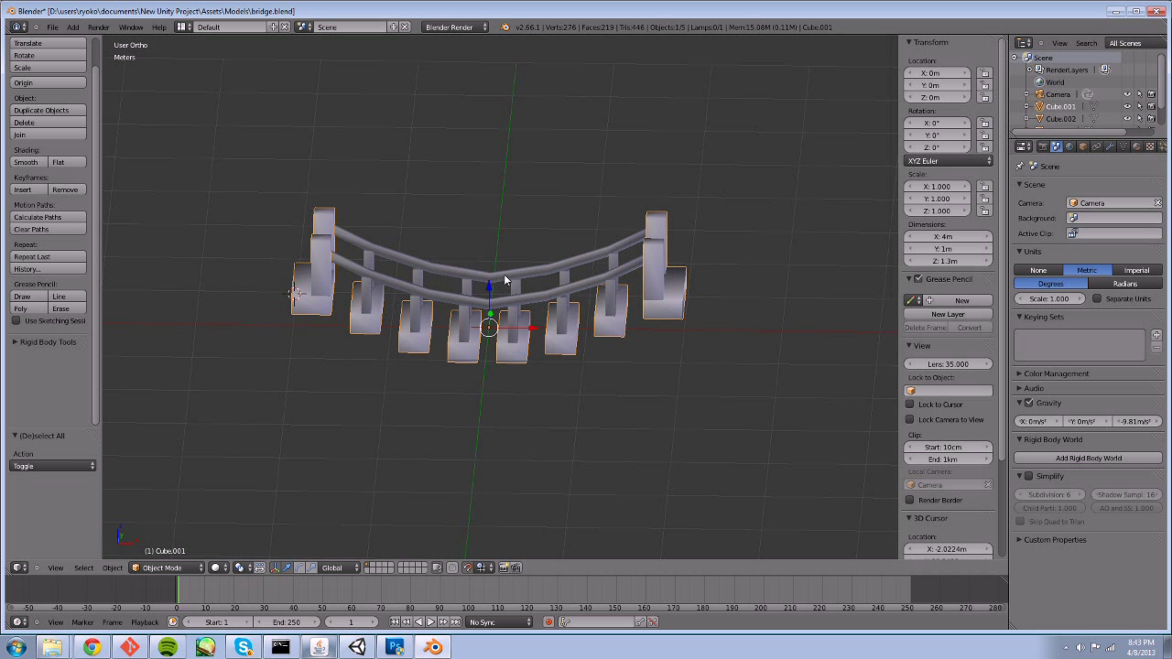
Select the curved rail and posts Cube.002, checking their Object and Material settings.
{"action": "right_click", "coordinate": [444, 297]}
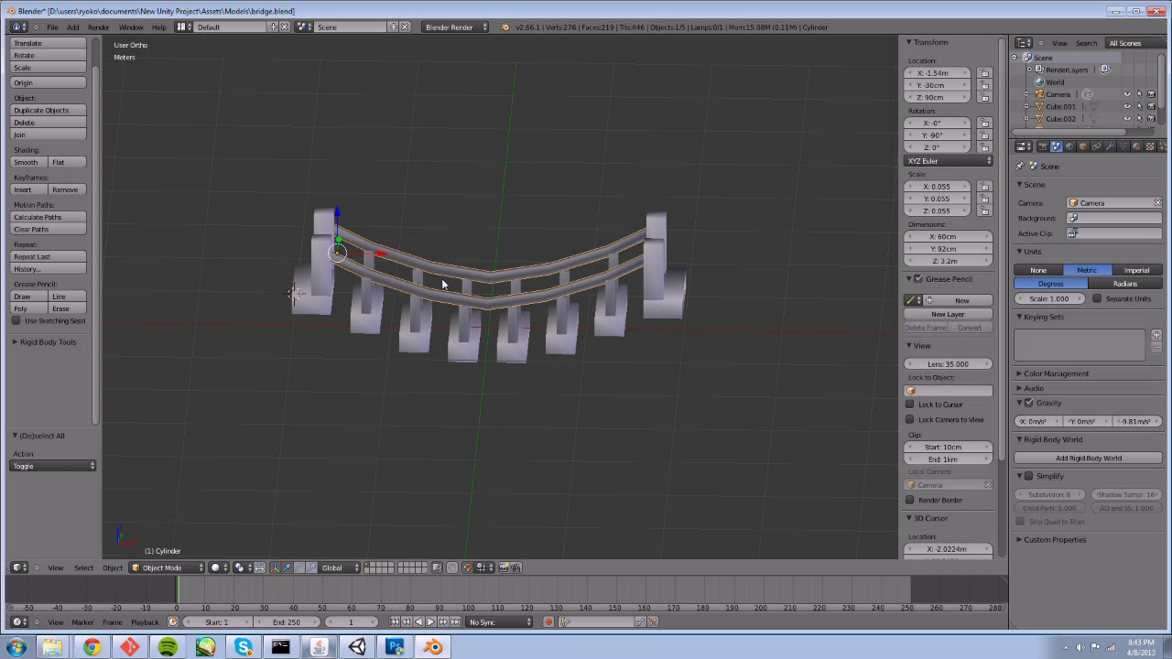
{"action": "right_click", "coordinate": [463, 315]}
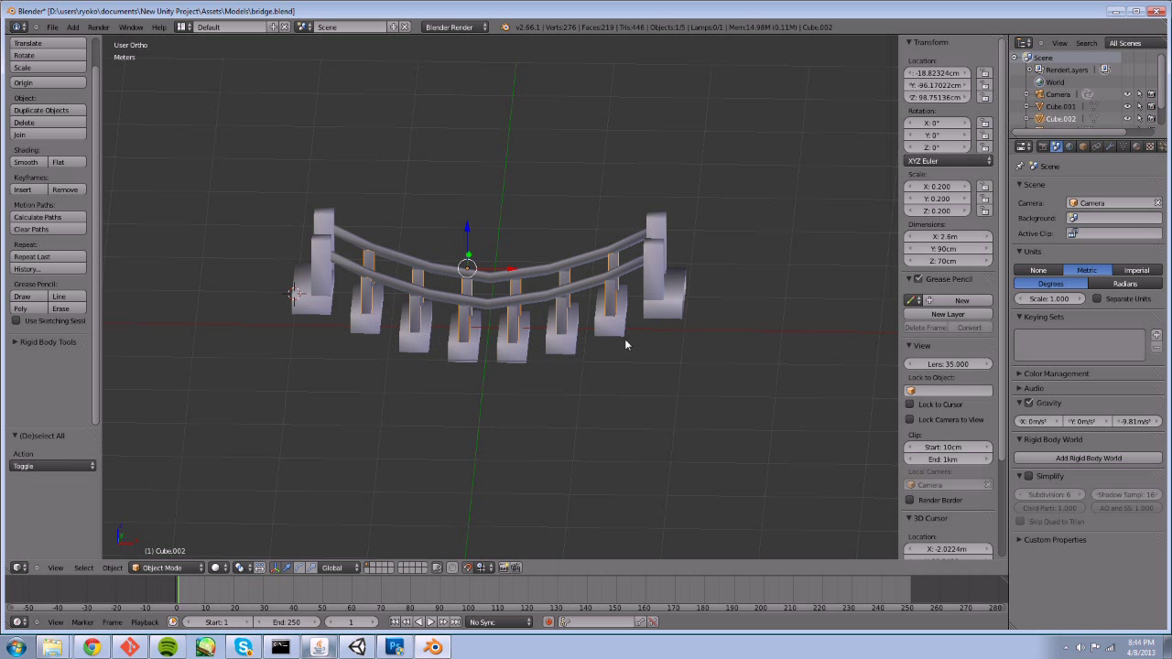
{"action": "left_click", "coordinate": [1082, 147]}
{"action": "left_click", "coordinate": [1135, 148]}
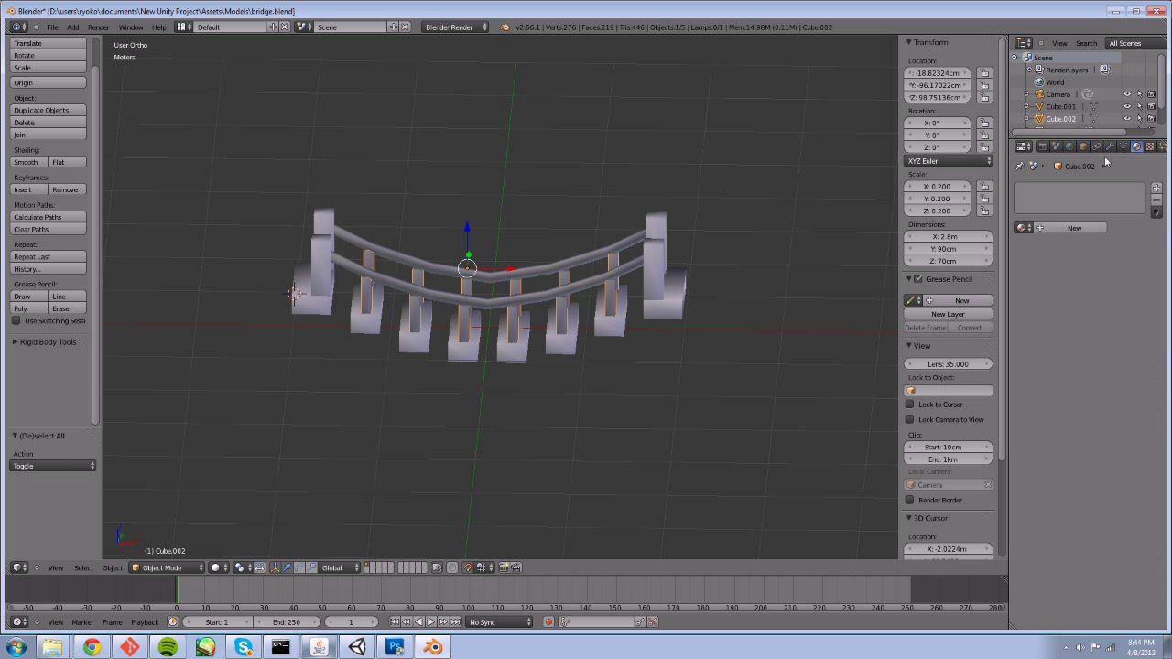
{"action": "left_click", "coordinate": [1082, 146]}
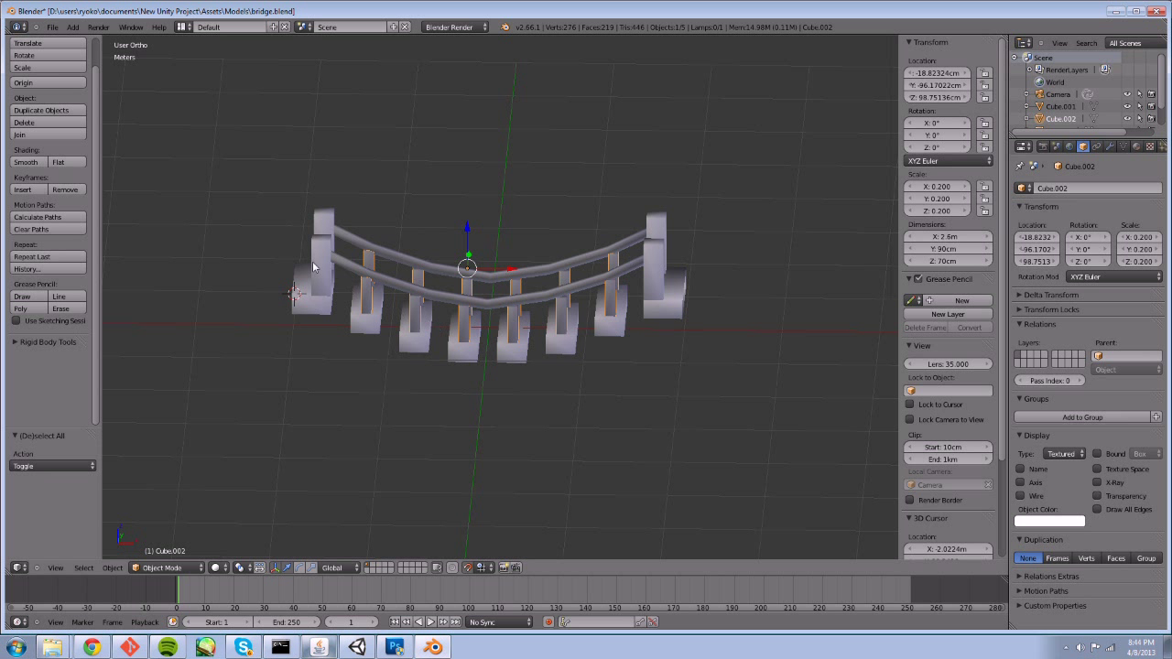
From a front view, select the rail and then the bridge blocks Cube.001.
{"action": "middle_click_drag", "start_coordinate": [284, 230], "coordinate": [528, 138]}
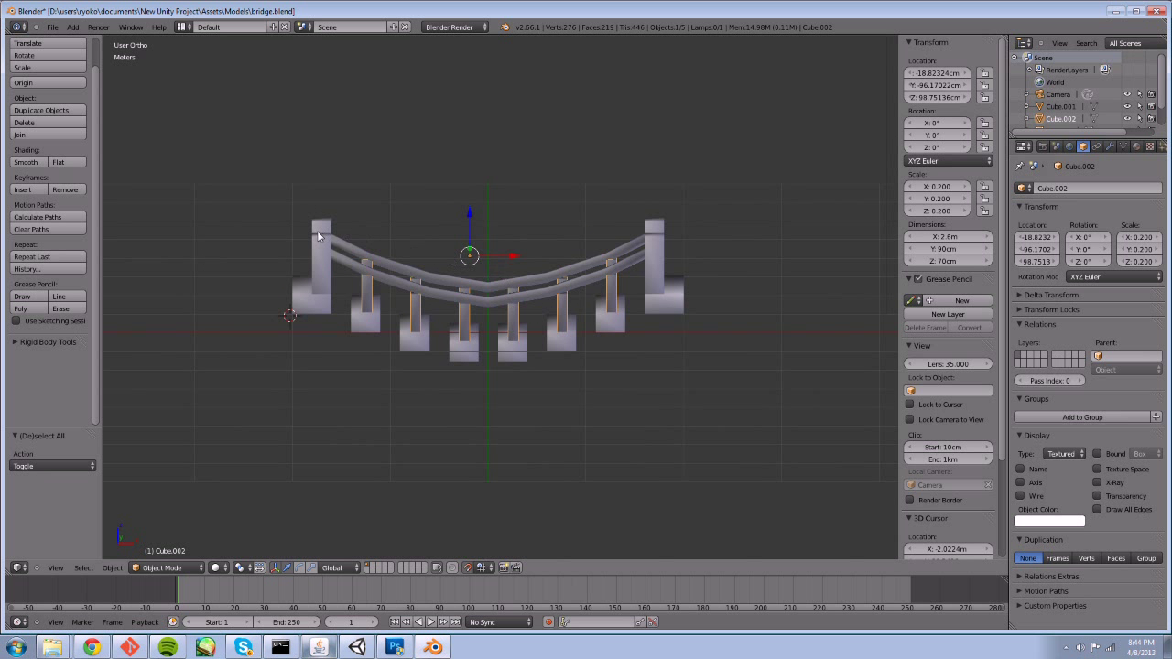
{"action": "left_click", "coordinate": [432, 278]}
{"action": "right_click", "coordinate": [432, 294]}
{"action": "right_click", "coordinate": [466, 335]}
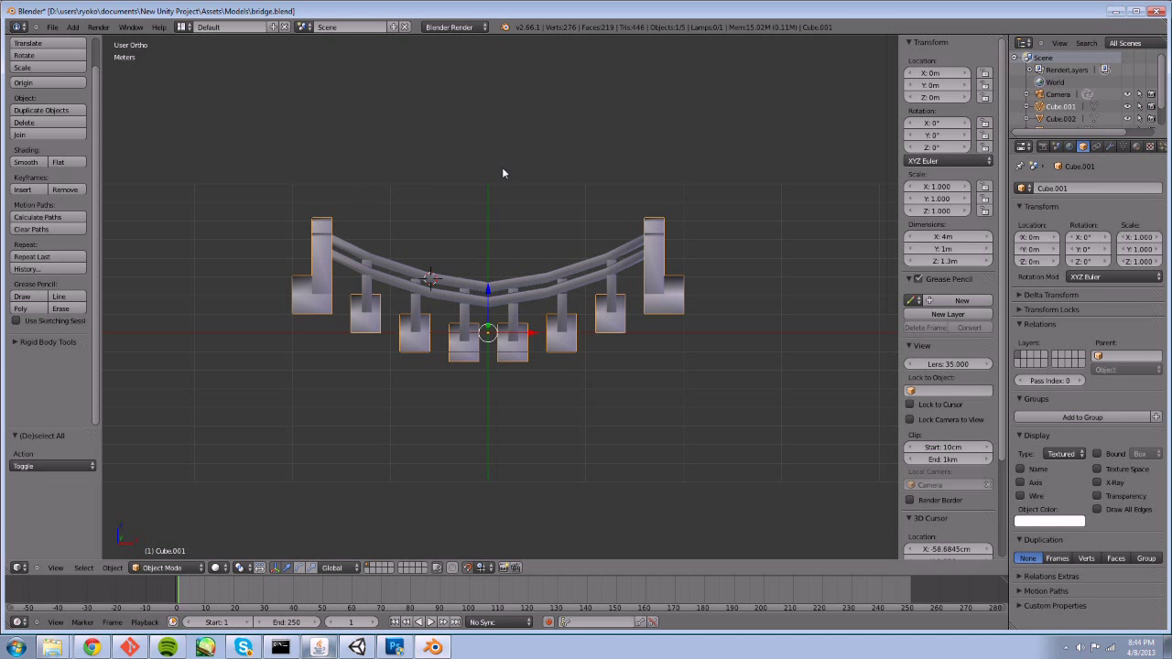
{"action": "middle_click_drag", "start_coordinate": [501, 174], "coordinate": [240, 192]}
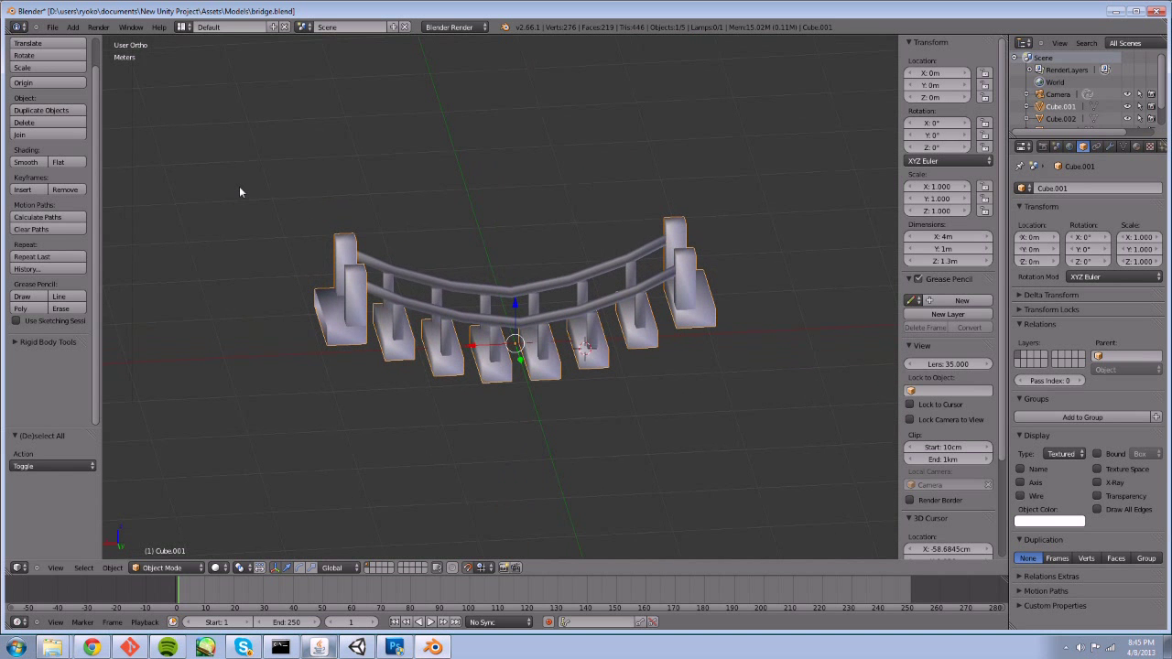
Save the model as bridge.blend in Assets\Models and switch to Unity.
{"action": "left_click", "coordinate": [55, 27]}
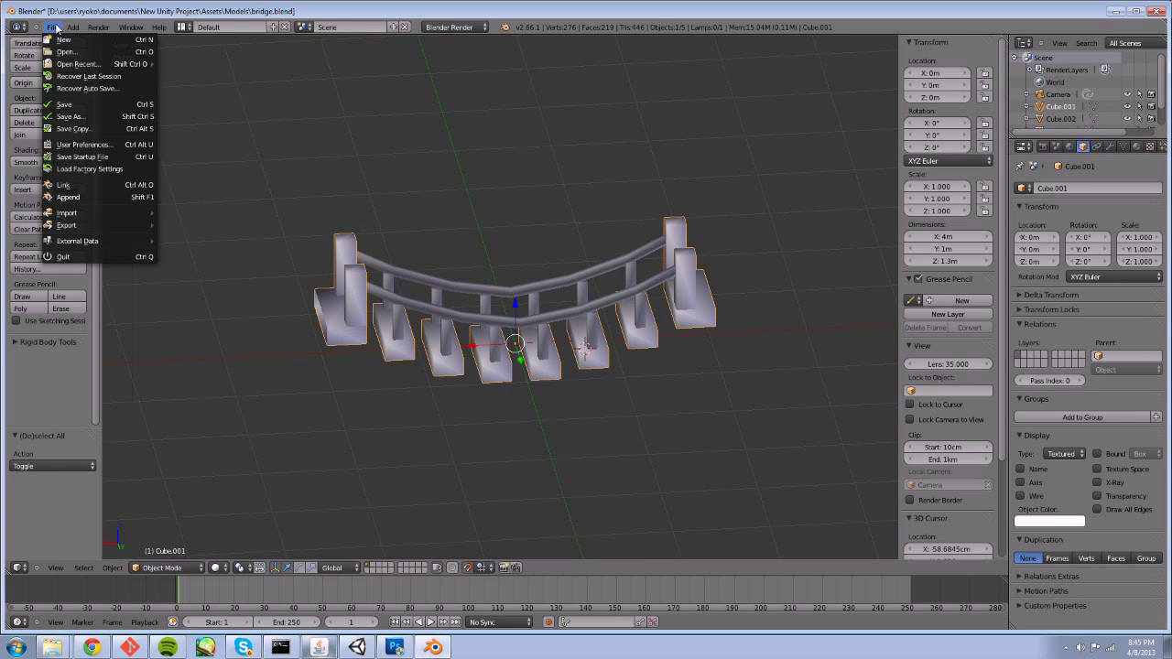
{"action": "left_click", "coordinate": [81, 118]}
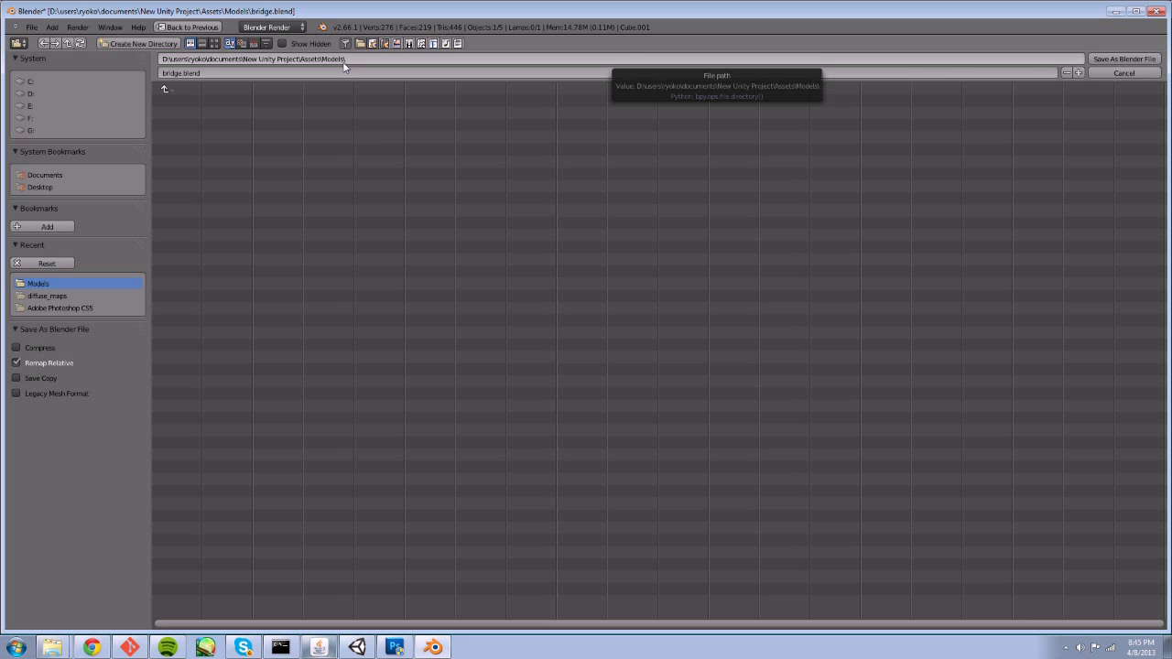
{"action": "left_click", "coordinate": [232, 72]}
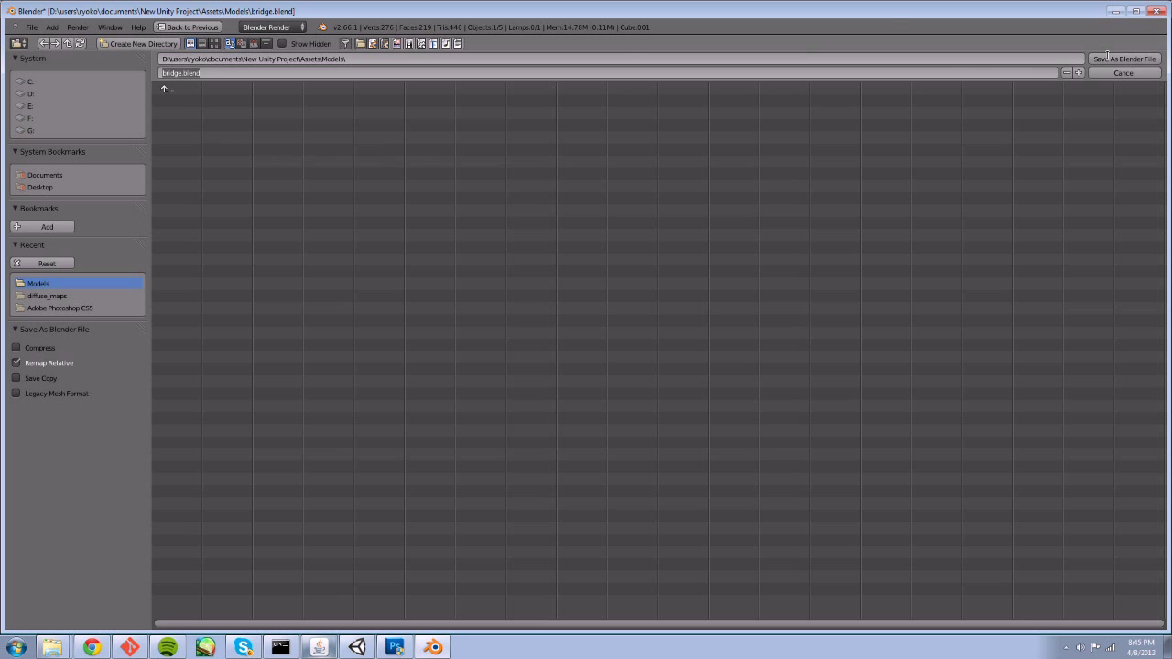
{"action": "left_click", "coordinate": [1111, 59]}
{"action": "left_click", "coordinate": [1110, 60]}
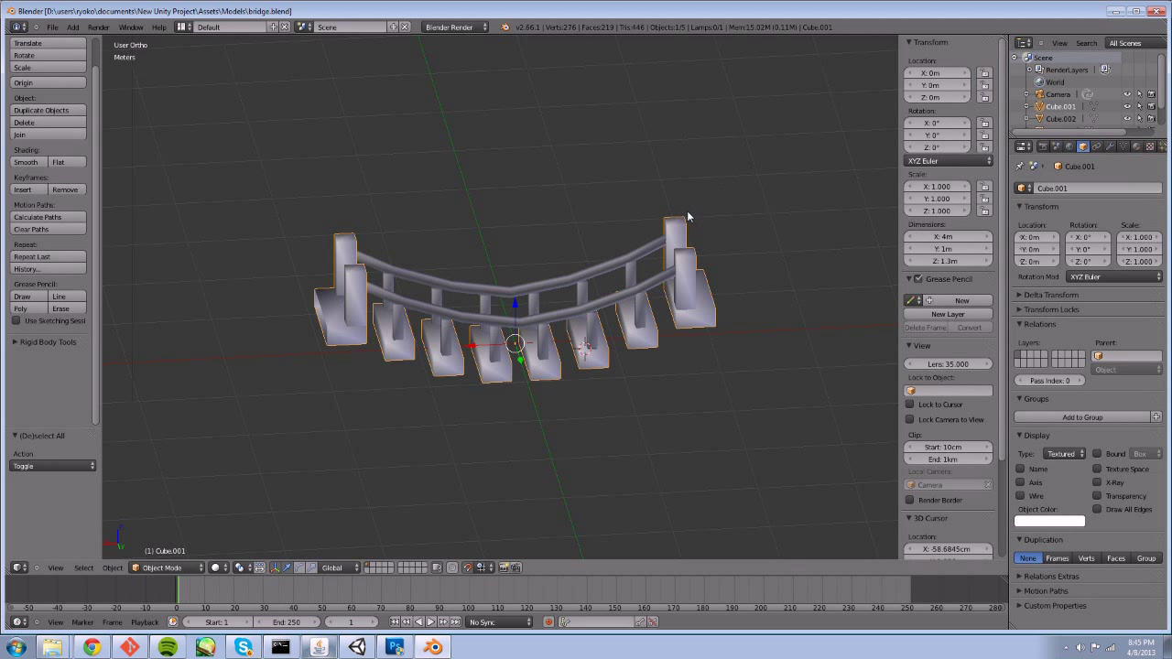
{"action": "left_click", "coordinate": [357, 646]}
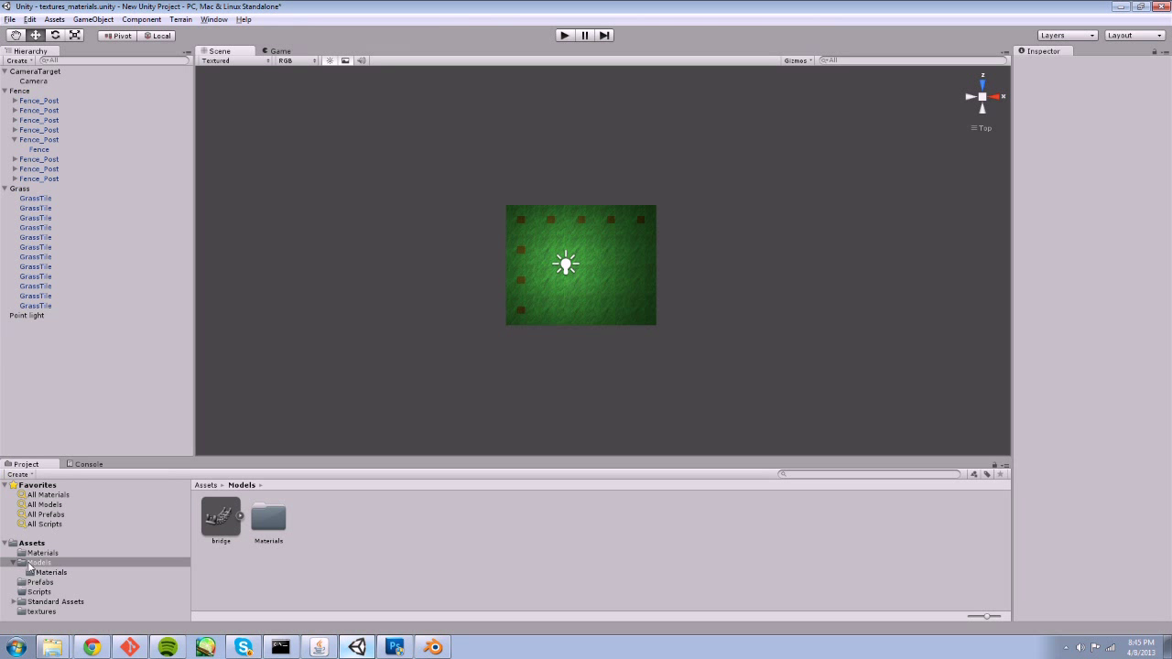
{"action": "left_click", "coordinate": [221, 515]}
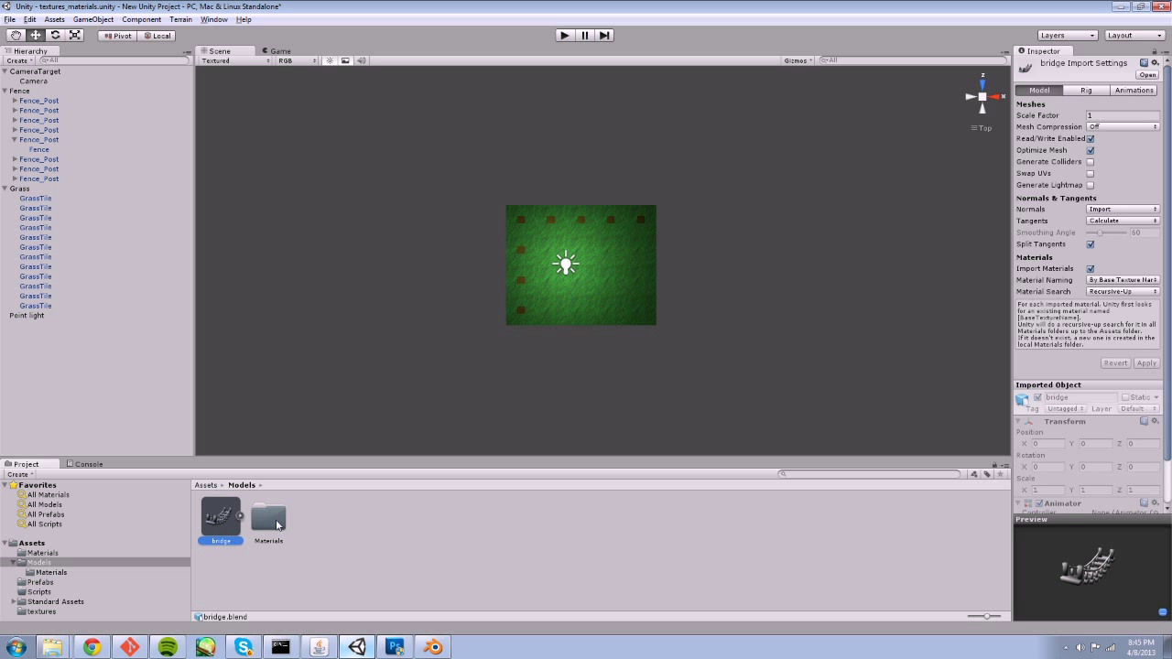
{"action": "double_click", "coordinate": [268, 518]}
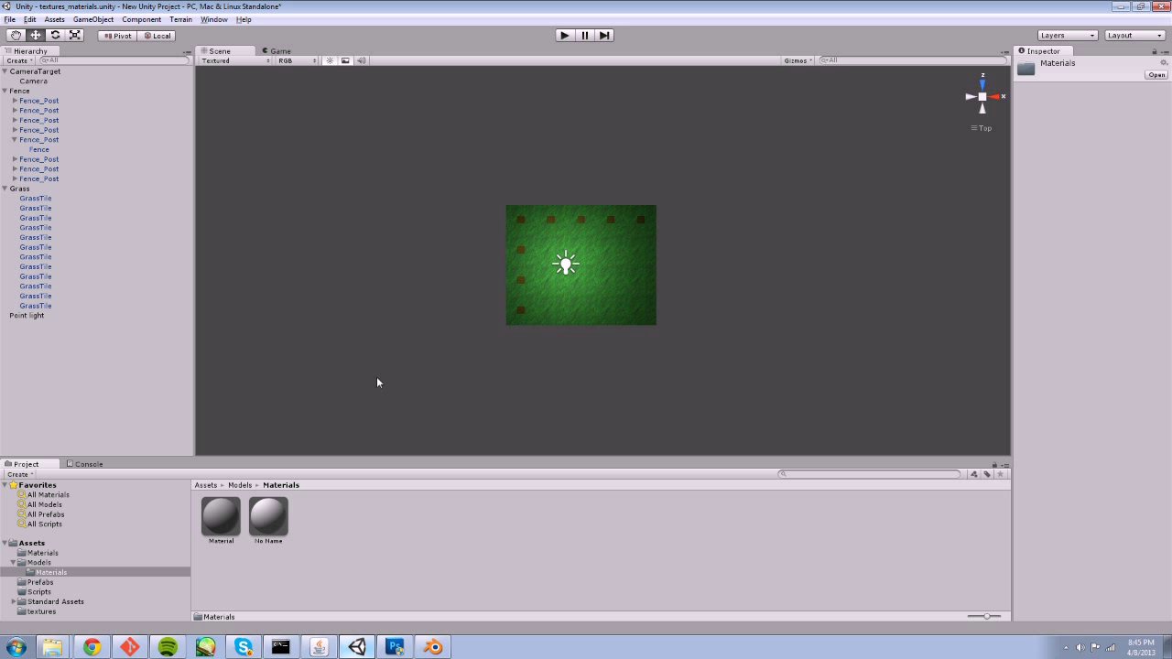
{"action": "left_click", "coordinate": [228, 518]}
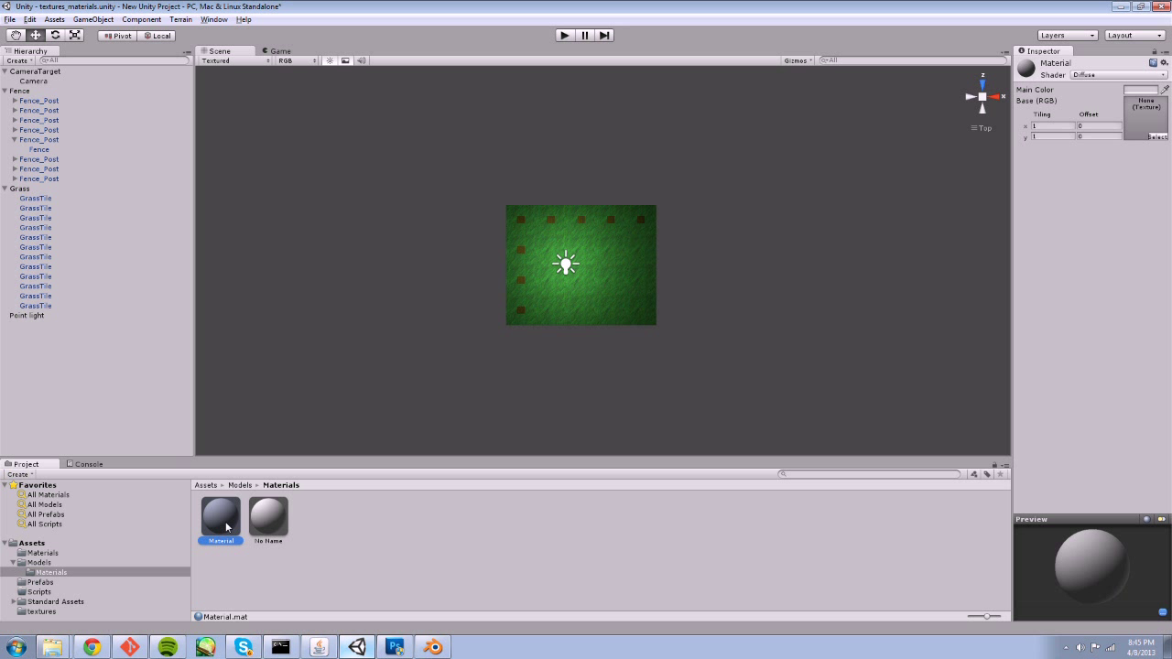
{"action": "left_click", "coordinate": [38, 563]}
Place the bridge in the scene at position 0, 0, 0 with Y rotation 90.
{"action": "left_click_drag", "start_coordinate": [240, 529], "coordinate": [589, 357]}
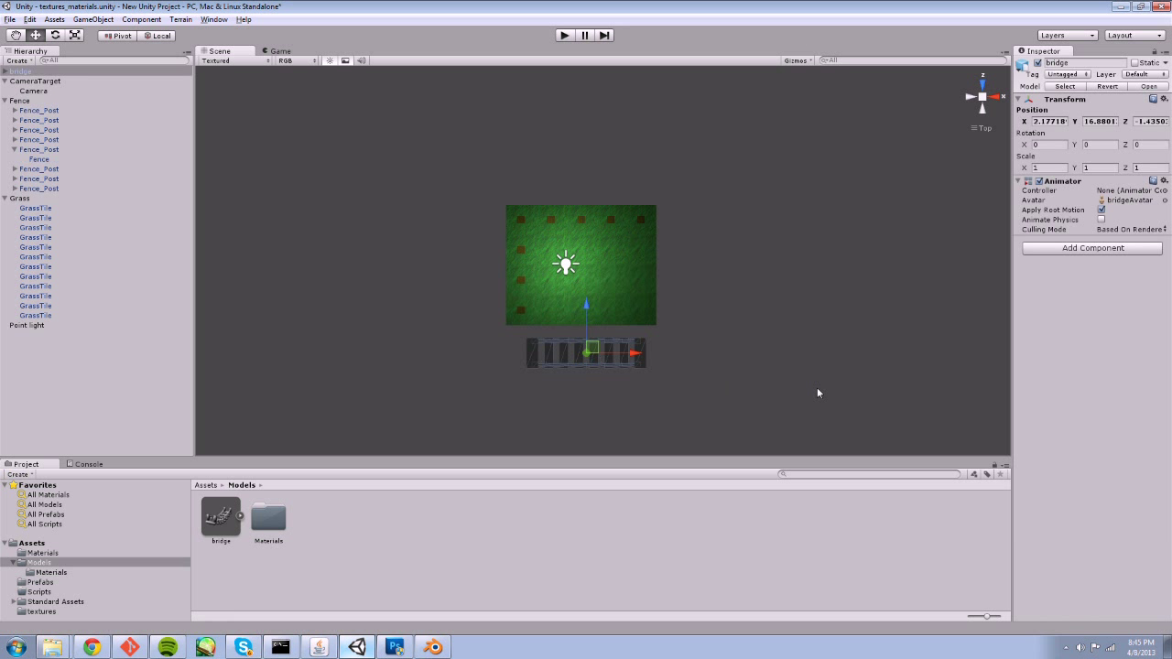
{"action": "left_click", "coordinate": [1051, 121]}
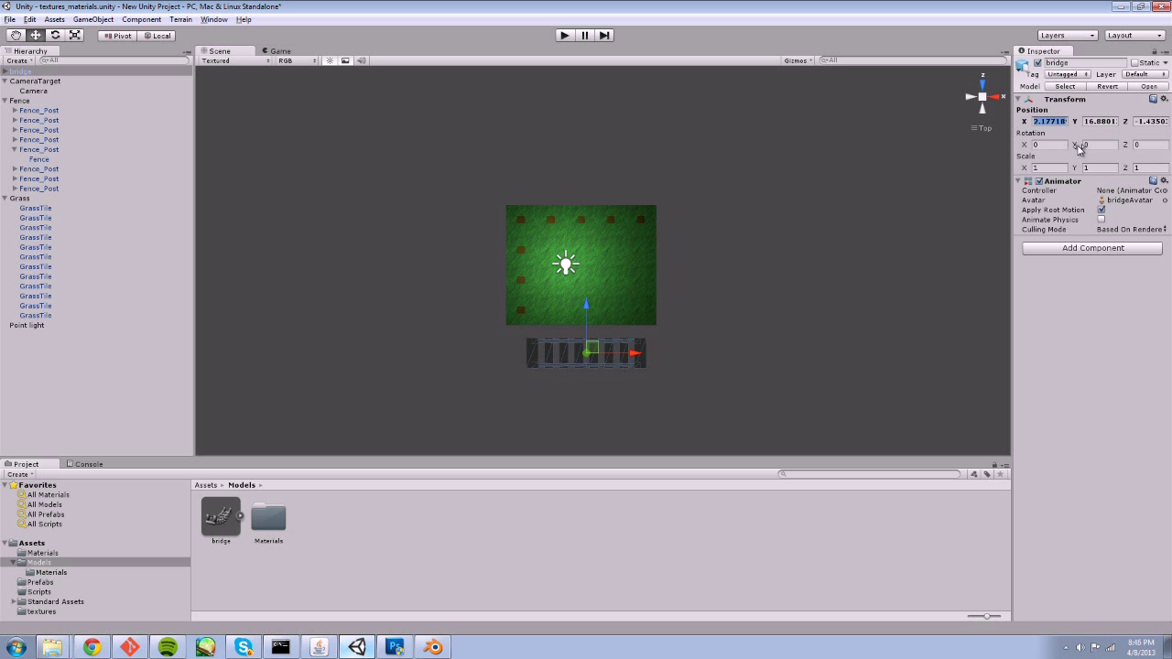
{"action": "type", "text": "0"}
{"action": "key", "text": "Tab"}
{"action": "type", "text": "0"}
{"action": "key", "text": "Tab"}
{"action": "type", "text": "0"}
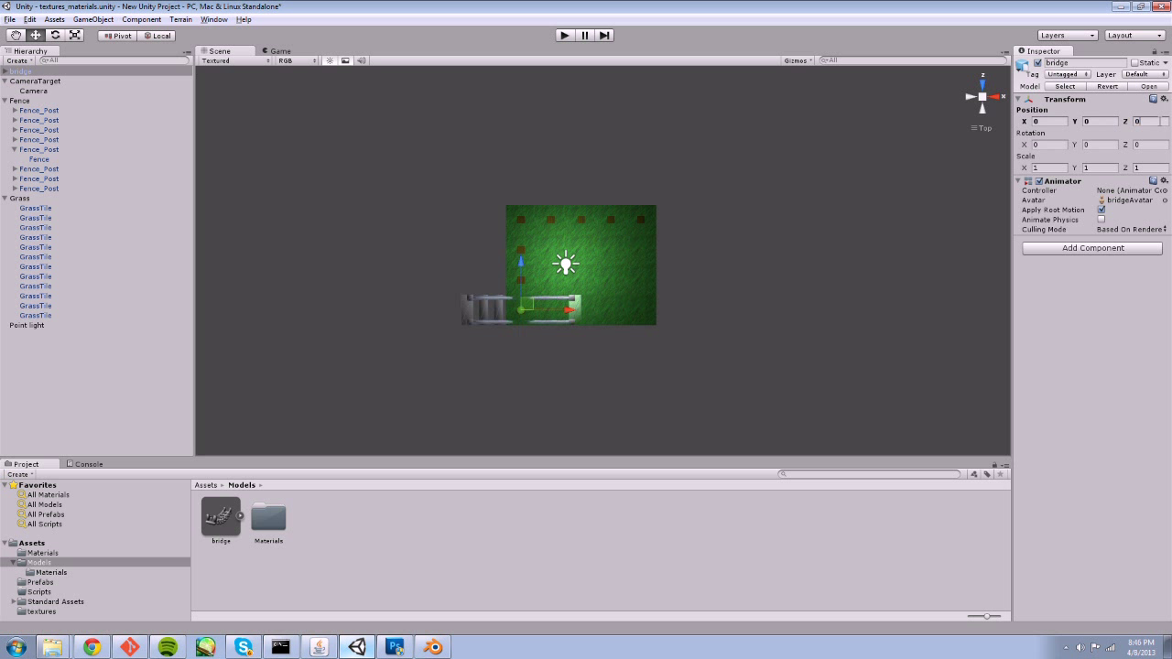
{"action": "left_click", "coordinate": [1097, 145]}
{"action": "type", "text": "90"}
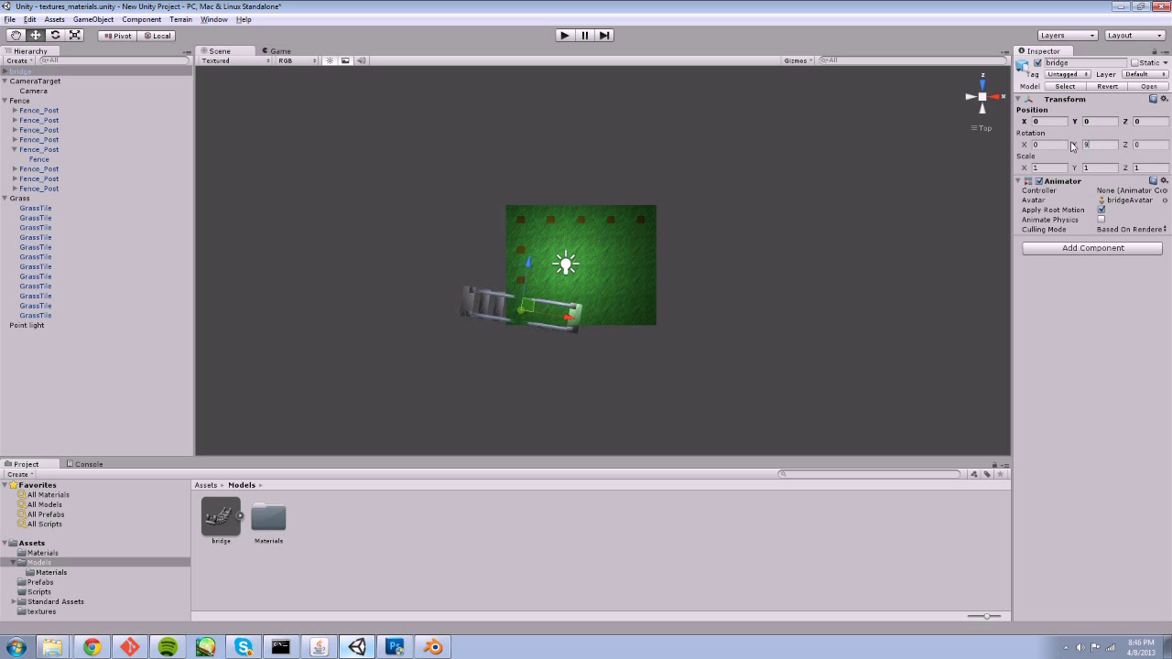
{"action": "key", "text": "Return"}
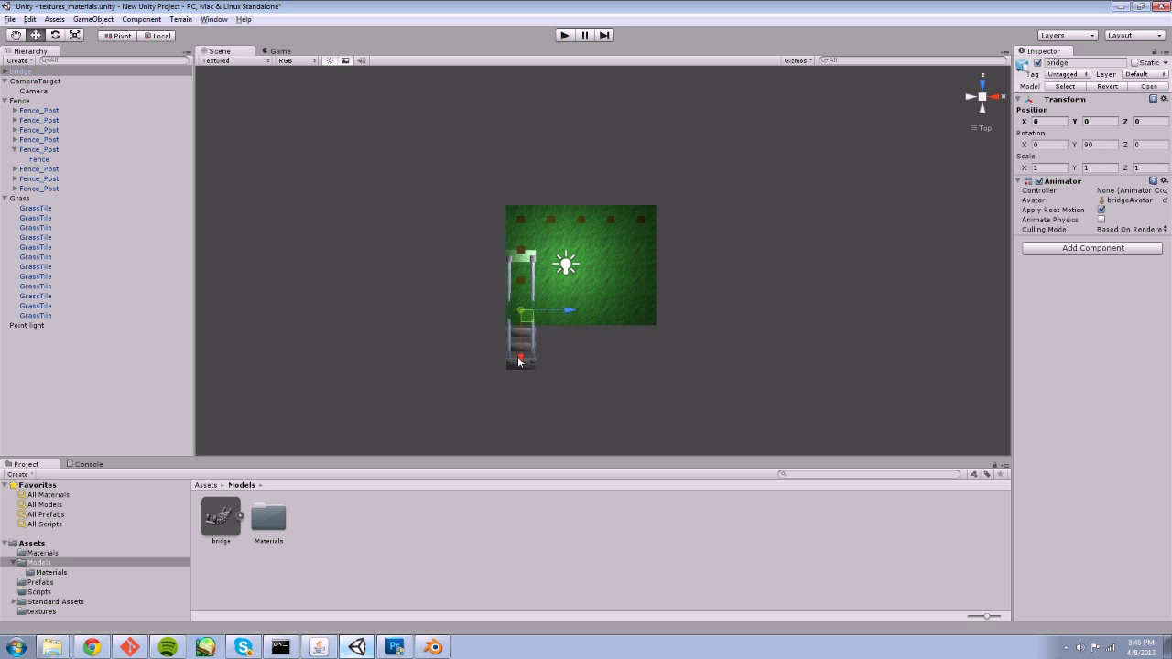
Move the bridge off the grass to X 1, Z -2.5.
{"action": "left_click_drag", "start_coordinate": [522, 363], "coordinate": [521, 423]}
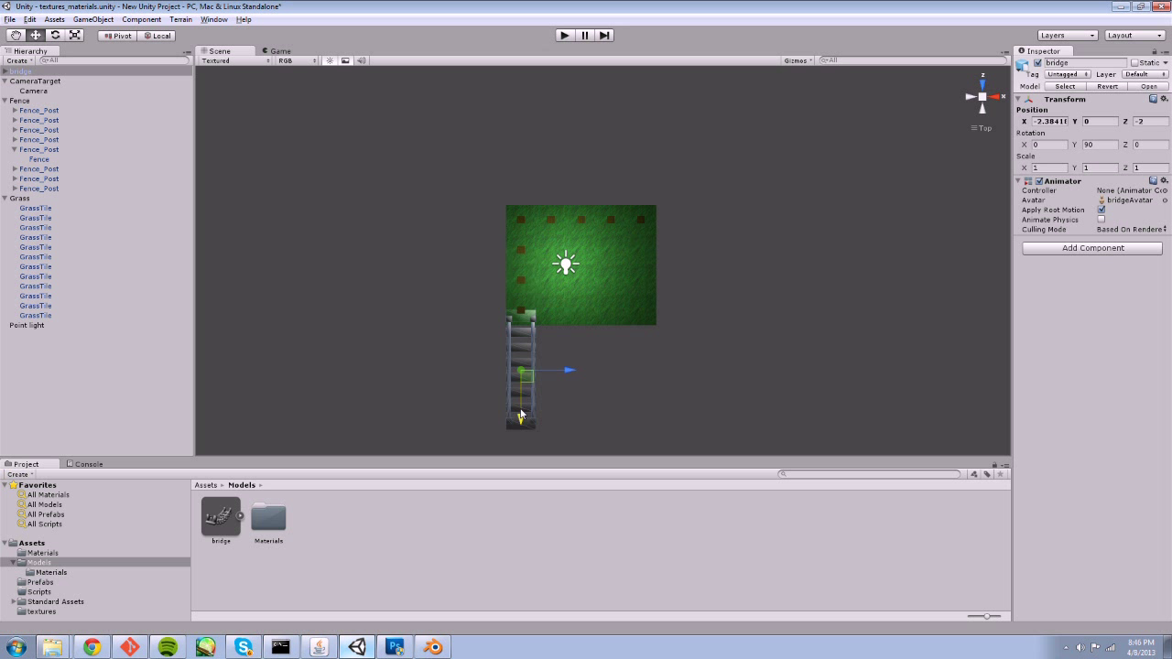
{"action": "left_click_drag", "start_coordinate": [567, 370], "coordinate": [596, 373]}
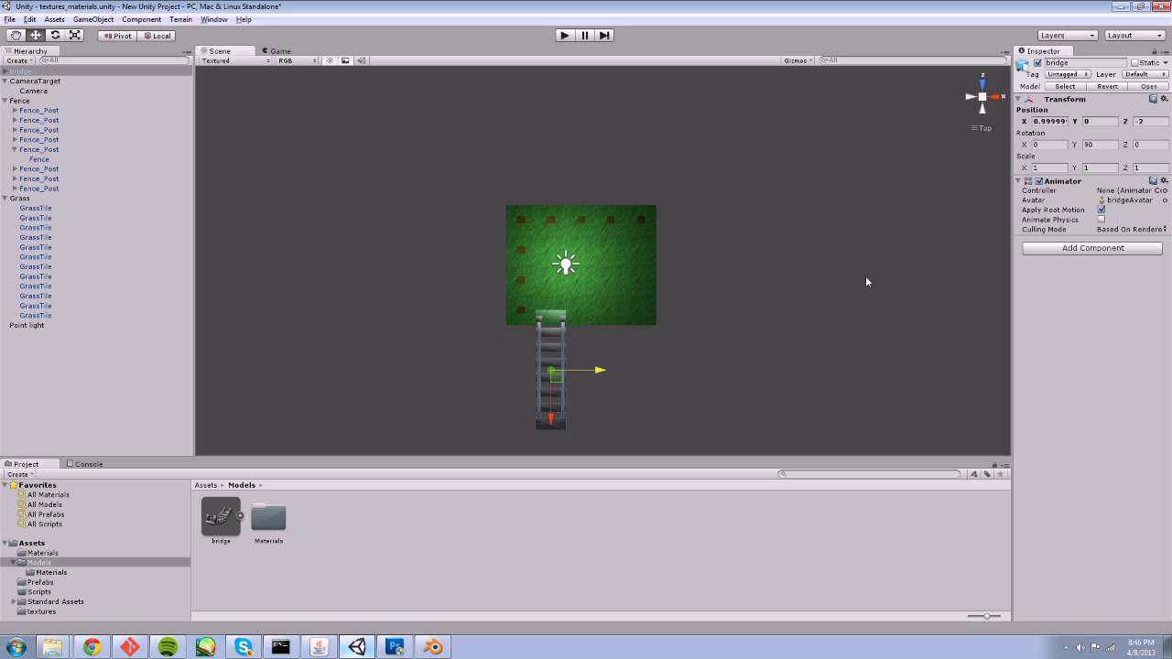
{"action": "left_click", "coordinate": [1139, 121]}
{"action": "type", "text": "5"}
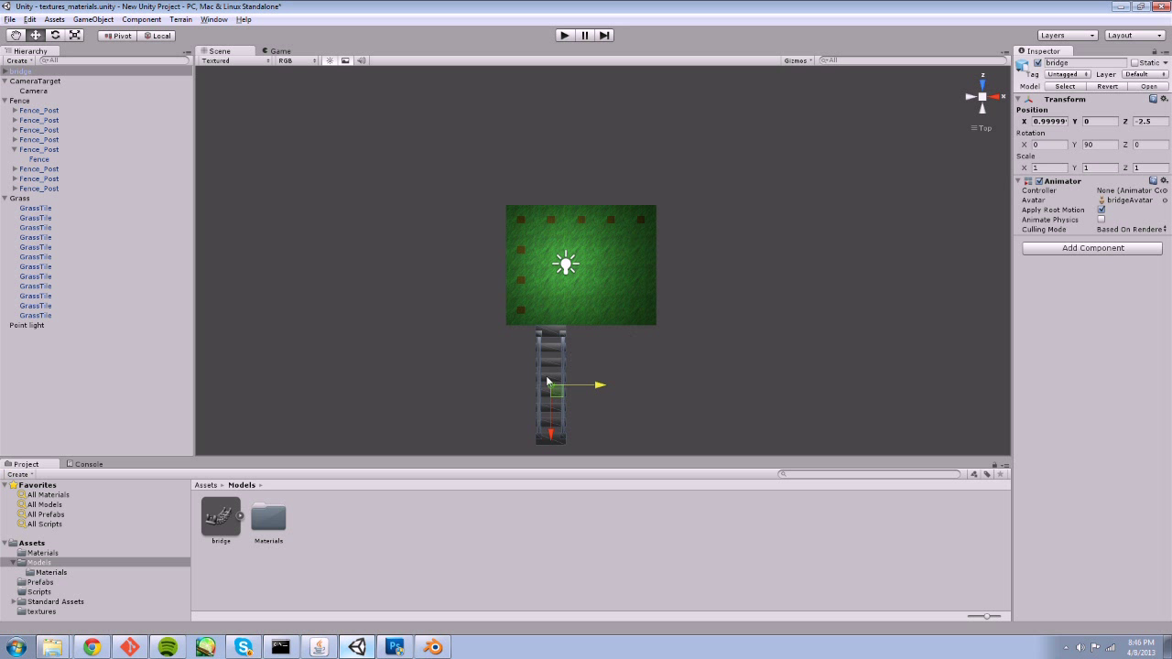
{"action": "left_click", "coordinate": [550, 434]}
{"action": "mouse_move", "coordinate": [550, 433]}
{"action": "left_mouse_down"}
{"action": "mouse_move", "coordinate": [563, 191]}
{"action": "mouse_move", "coordinate": [544, 434]}
{"action": "left_mouse_up"}
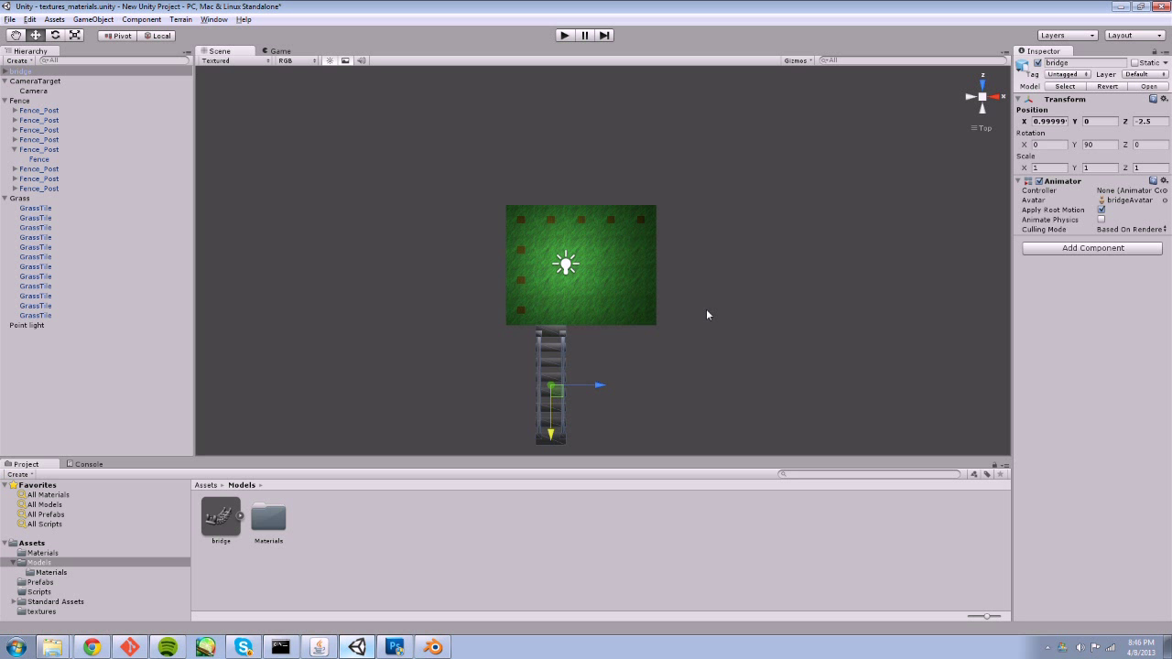
{"action": "scroll", "coordinate": [667, 331], "scroll_direction": "up", "scroll_amount": 6}
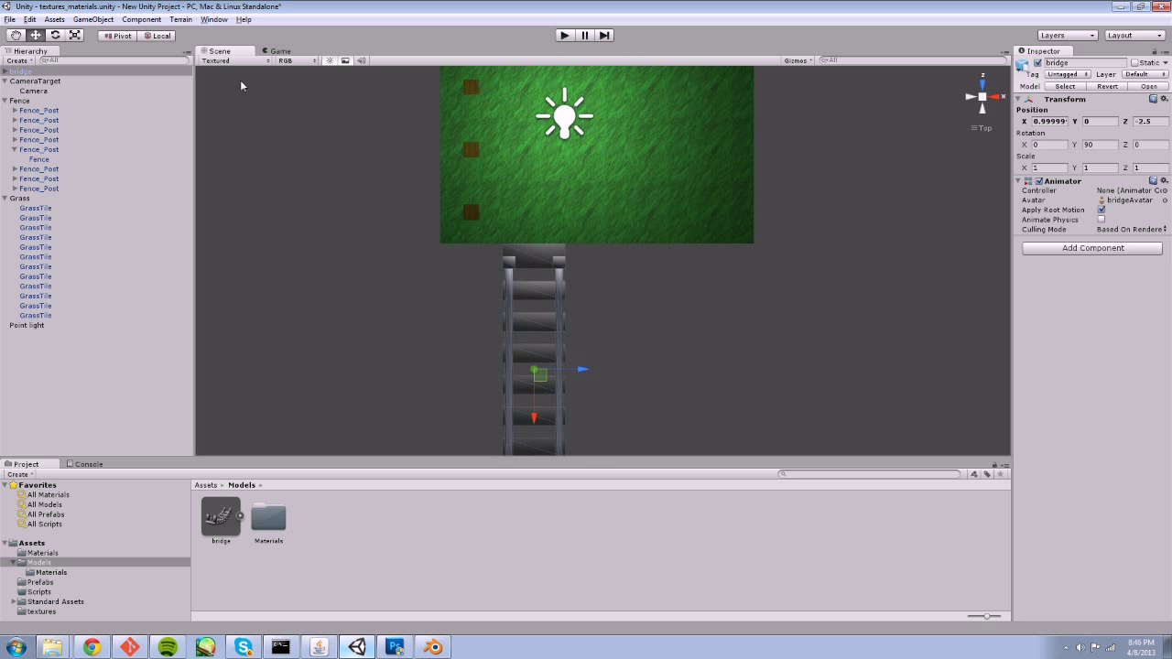
{"action": "middle_click_drag", "start_coordinate": [746, 379], "coordinate": [793, 305]}
{"action": "mouse_move", "coordinate": [576, 337]}
{"action": "left_mouse_down"}
{"action": "mouse_move", "coordinate": [576, 287]}
{"action": "mouse_move", "coordinate": [576, 337]}
{"action": "left_mouse_up"}
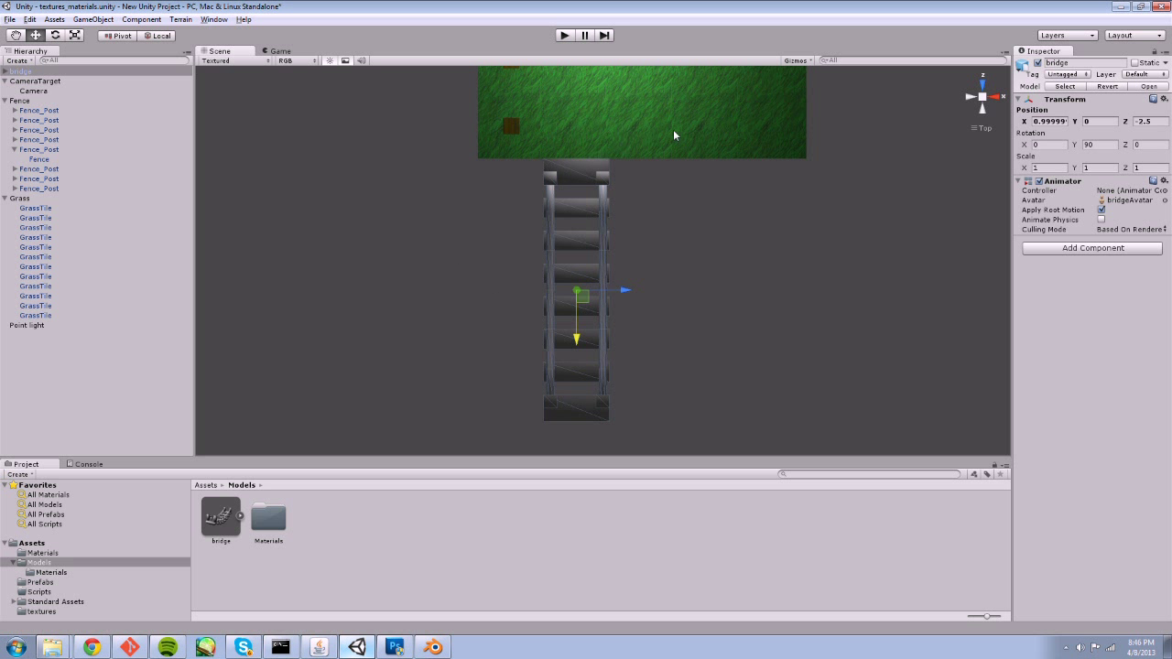
{"action": "left_click", "coordinate": [994, 98]}
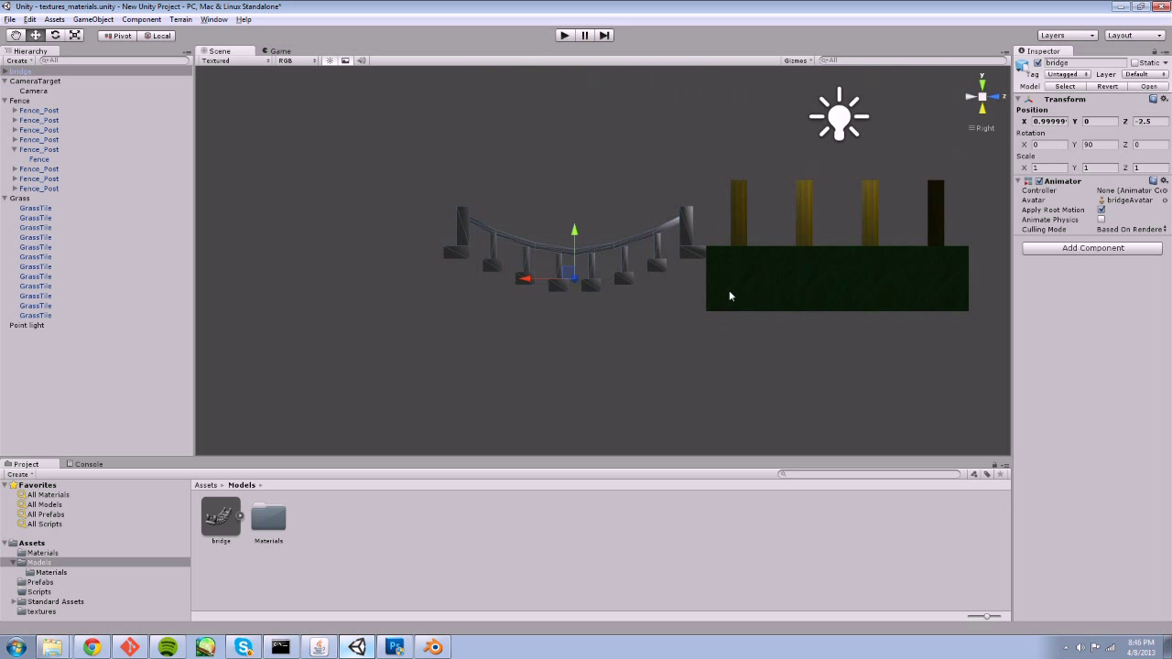
{"action": "scroll", "coordinate": [729, 291], "scroll_direction": "up", "scroll_amount": 5}
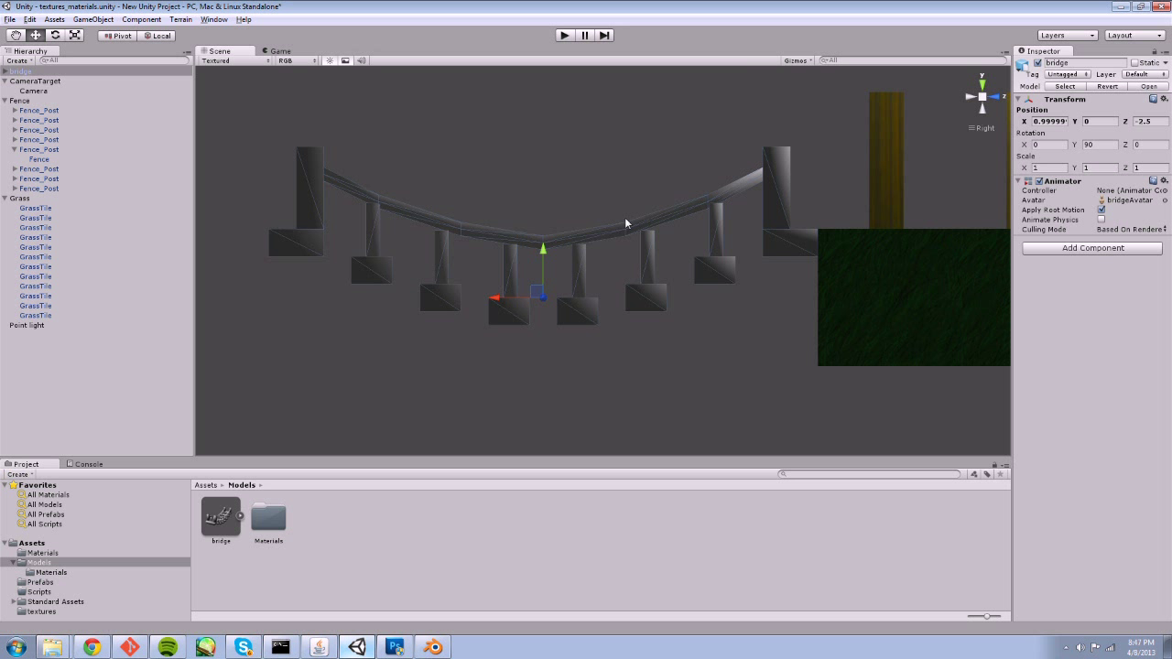
{"action": "left_click", "coordinate": [982, 84]}
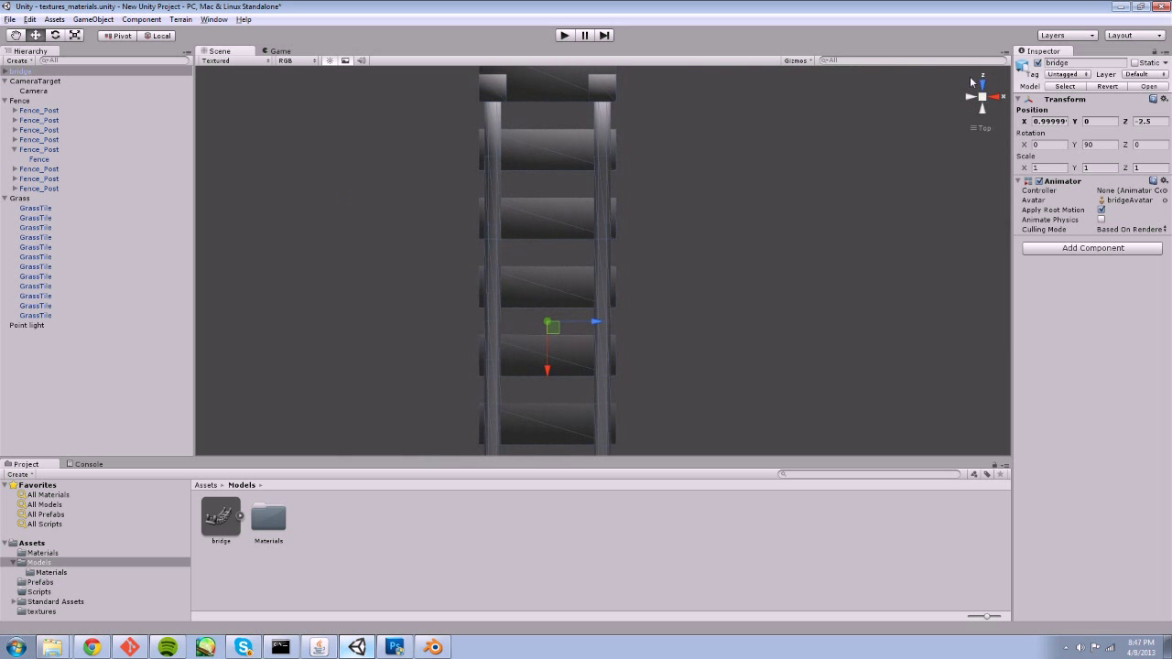
{"action": "scroll", "coordinate": [768, 180], "scroll_direction": "down", "scroll_amount": 3}
Duplicate the four bottom-row grass tiles to Z -5, then test-play the scene.
{"action": "left_click", "coordinate": [576, 168]}
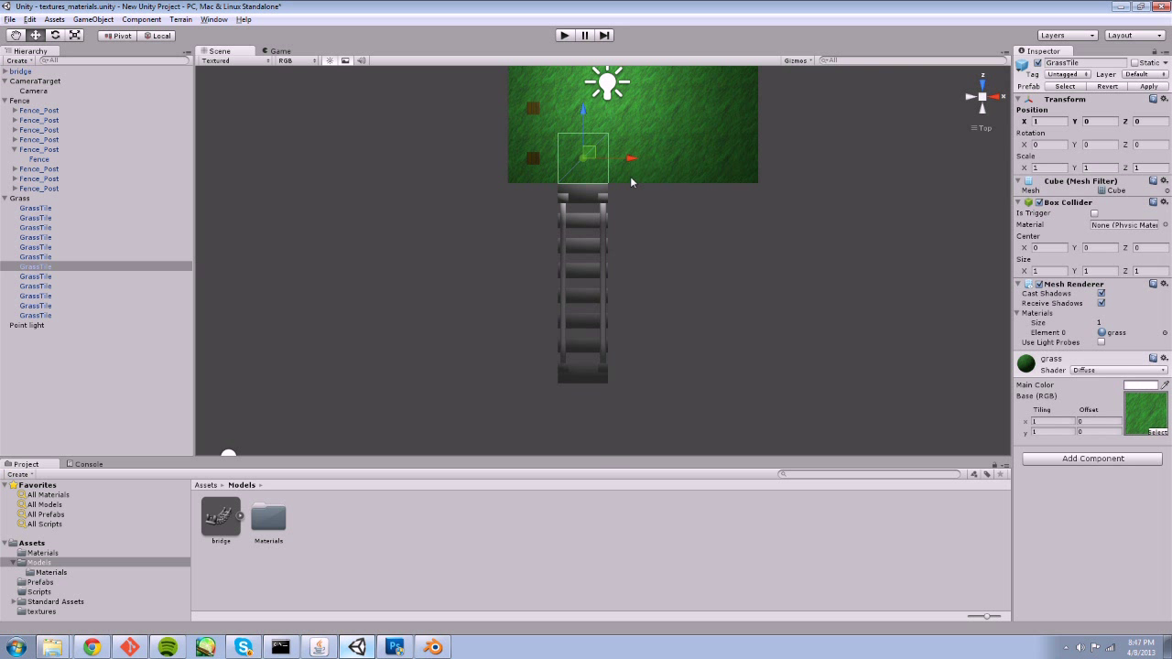
{"action": "left_click", "coordinate": [630, 176]}
{"action": "left_click", "coordinate": [590, 167], "text": "shift"}
{"action": "left_click", "coordinate": [691, 169], "text": "shift"}
{"action": "left_click", "coordinate": [731, 174], "text": "shift"}
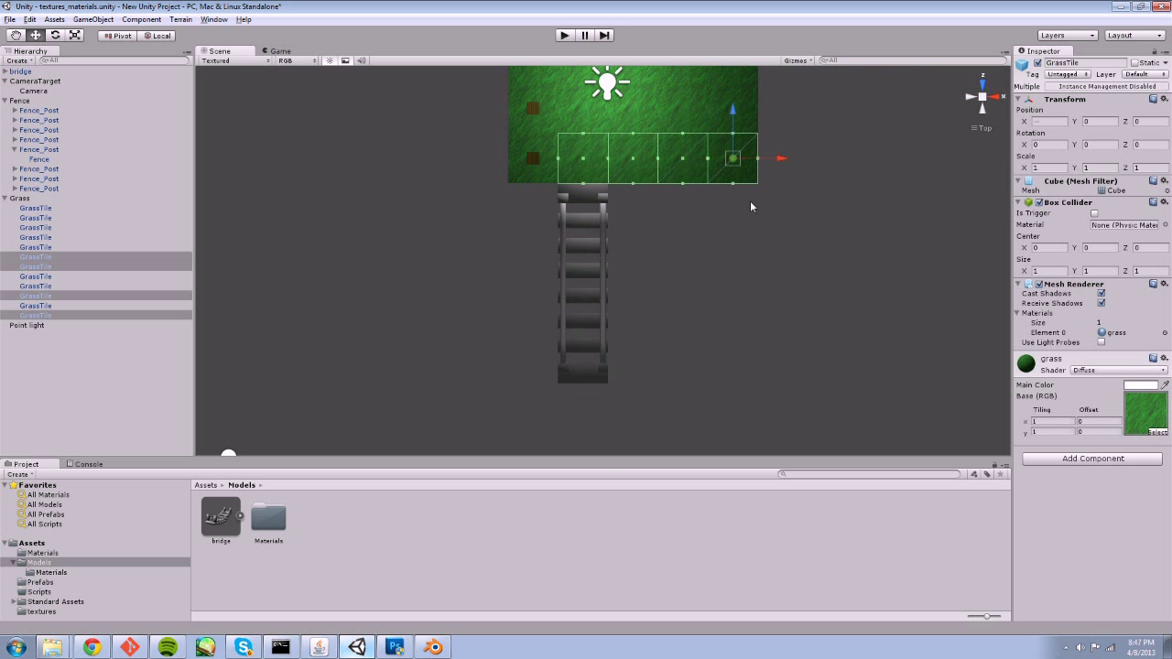
{"action": "key", "text": "ctrl+d"}
{"action": "left_click_drag", "start_coordinate": [590, 123], "coordinate": [638, 346]}
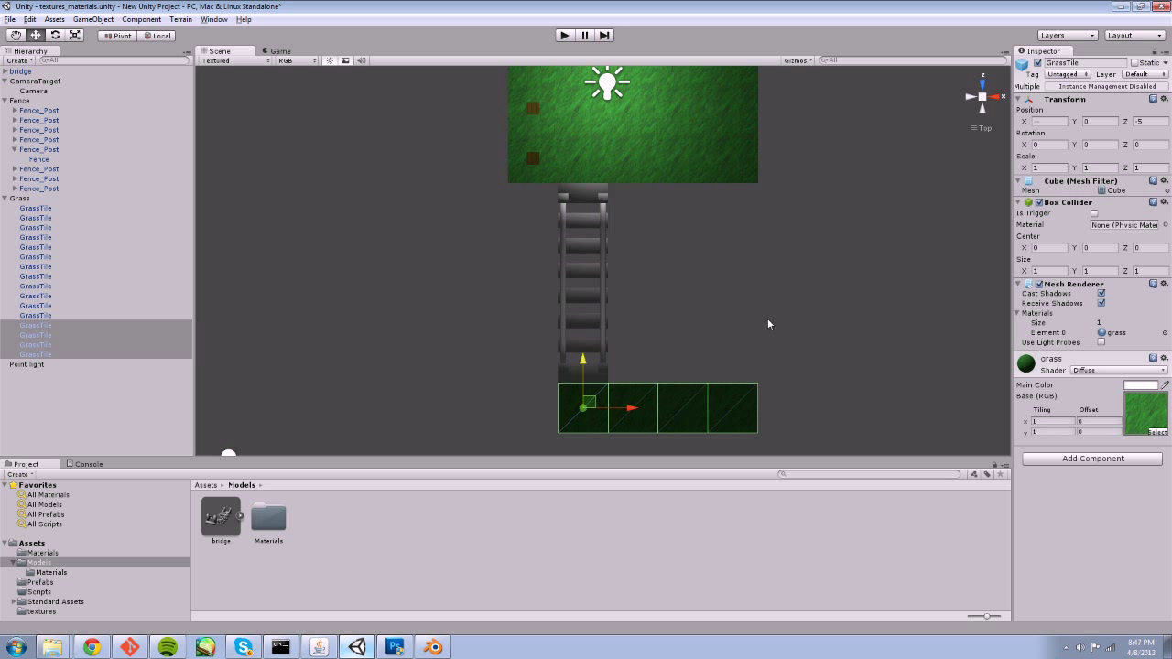
{"action": "left_click", "coordinate": [564, 35]}
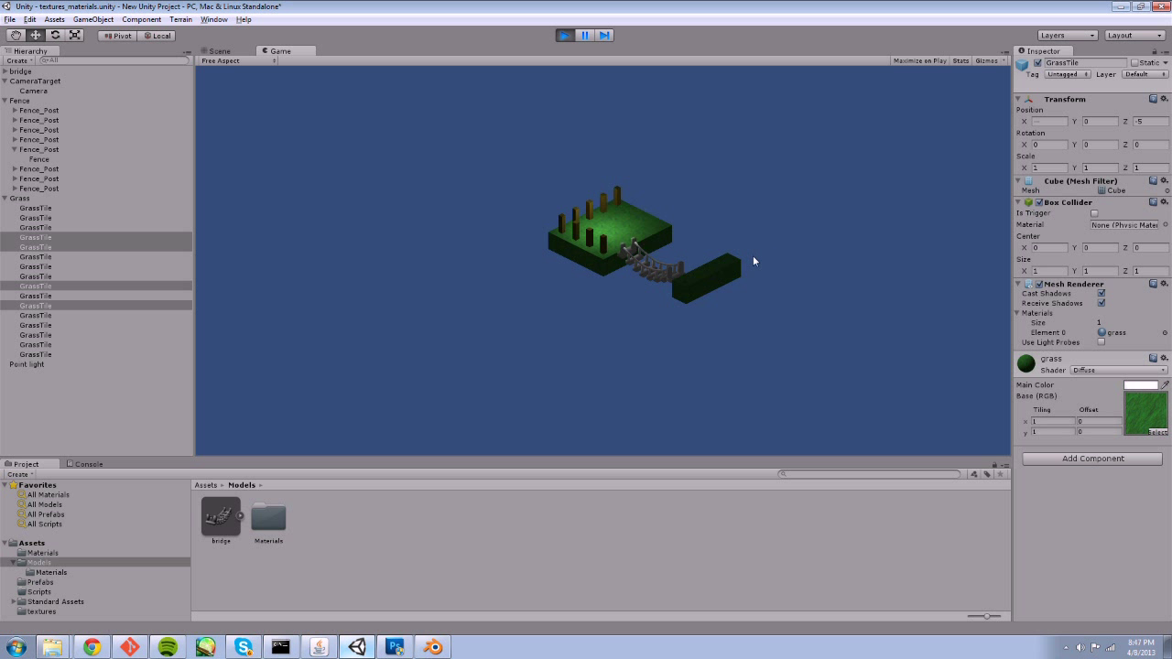
{"action": "left_click", "coordinate": [564, 36]}
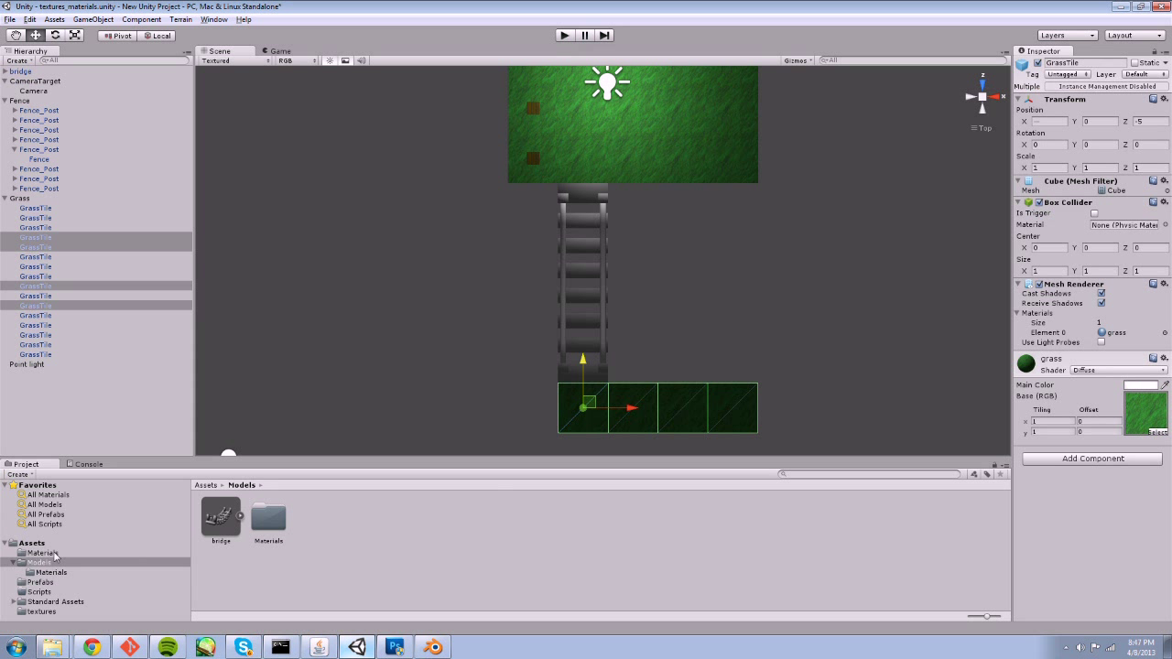
Apply the FencePost material to the bridge rails and planks.
{"action": "left_click", "coordinate": [57, 554]}
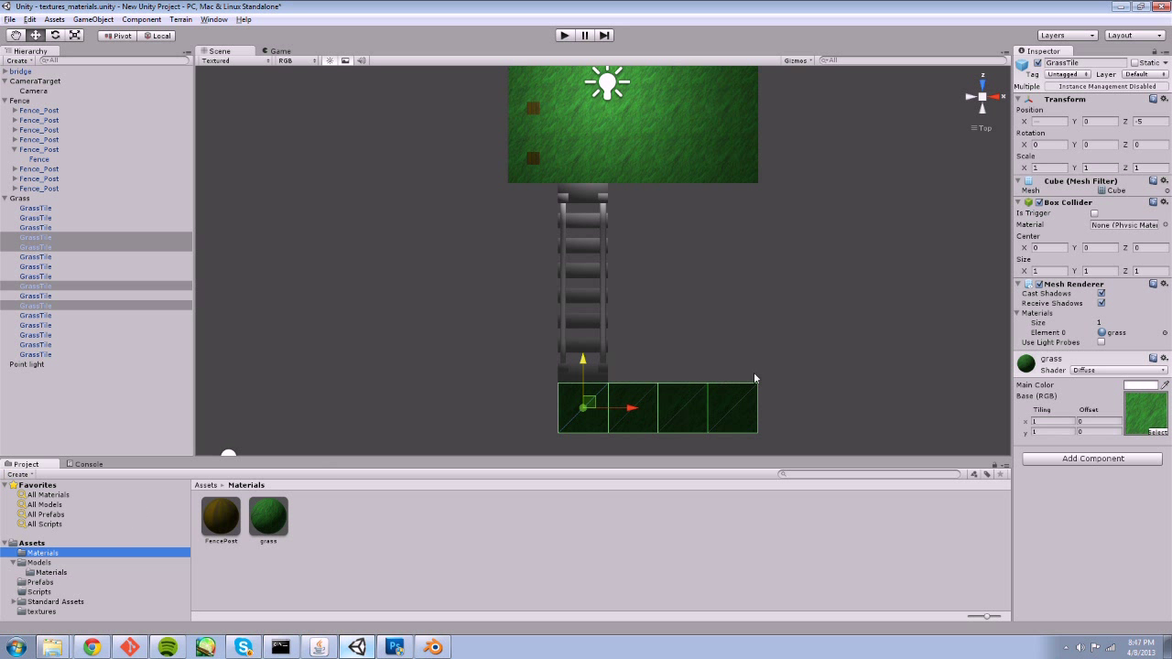
{"action": "left_click_drag", "start_coordinate": [471, 369], "coordinate": [651, 298], "text": "alt"}
{"action": "scroll", "coordinate": [663, 340], "scroll_direction": "up", "scroll_amount": 5}
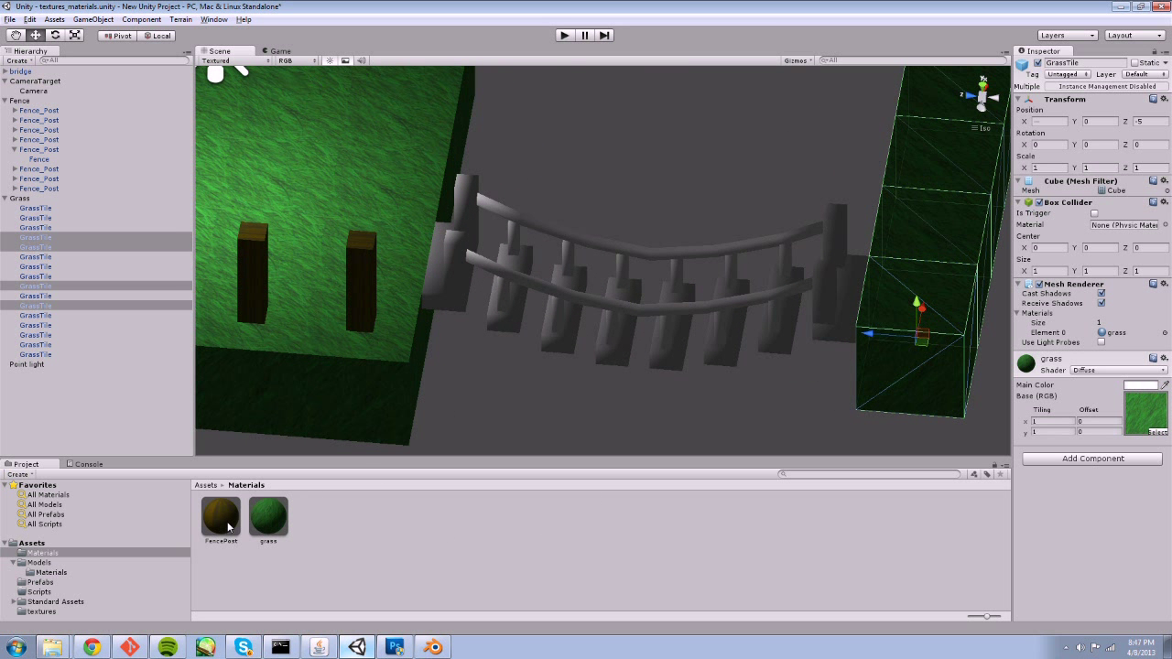
{"action": "left_click_drag", "start_coordinate": [220, 535], "coordinate": [604, 300]}
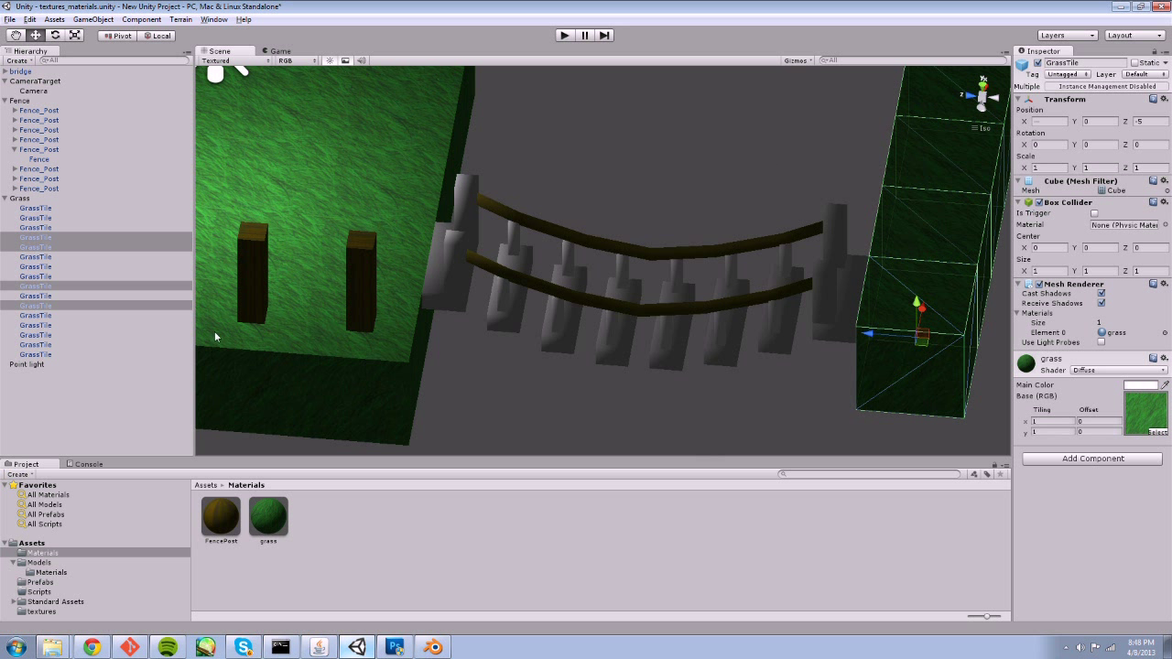
{"action": "left_click_drag", "start_coordinate": [229, 529], "coordinate": [505, 332]}
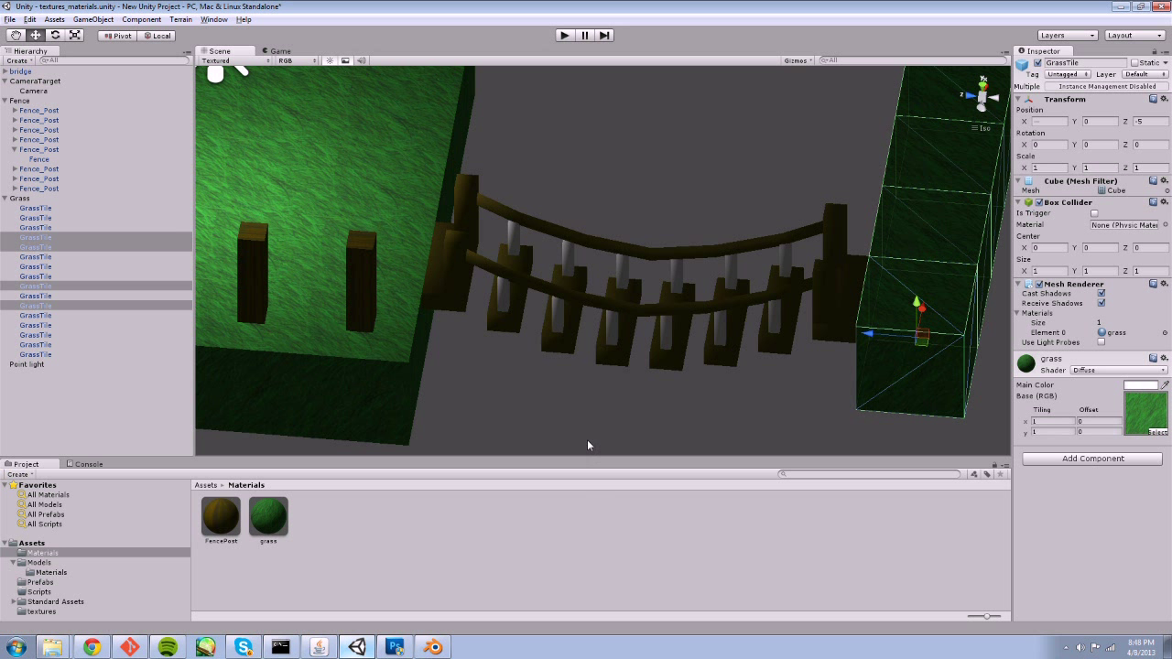
Give the bridge uprights and rails the grass material and run the scene.
{"action": "left_click_drag", "start_coordinate": [274, 527], "coordinate": [561, 318]}
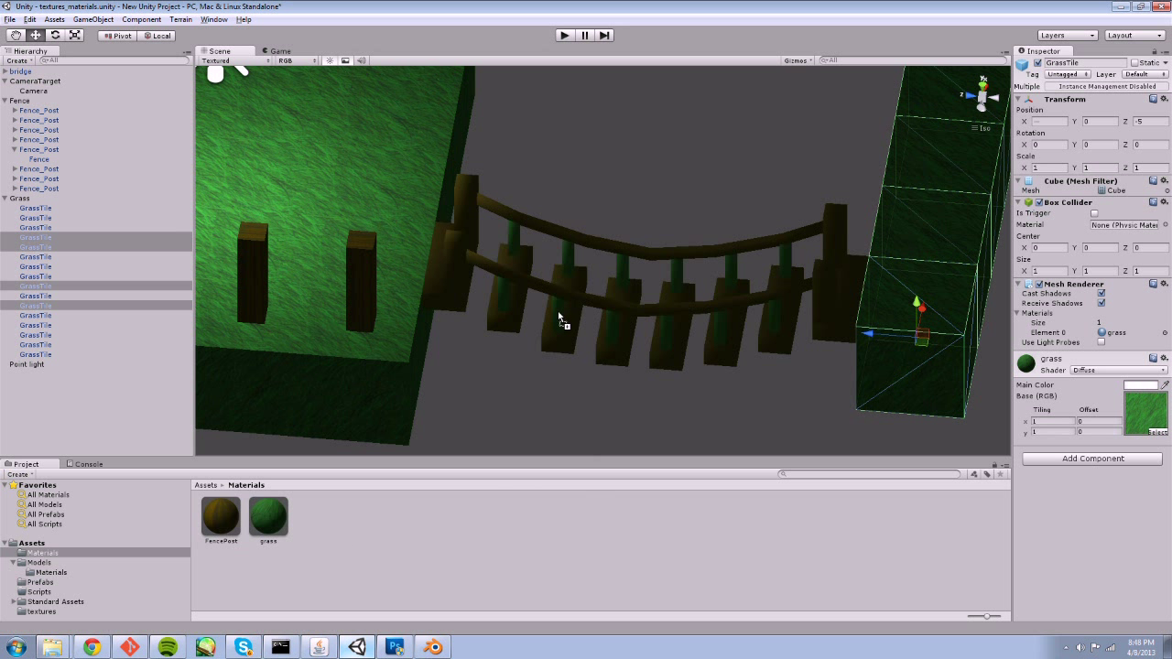
{"action": "left_click_drag", "start_coordinate": [268, 517], "coordinate": [522, 275]}
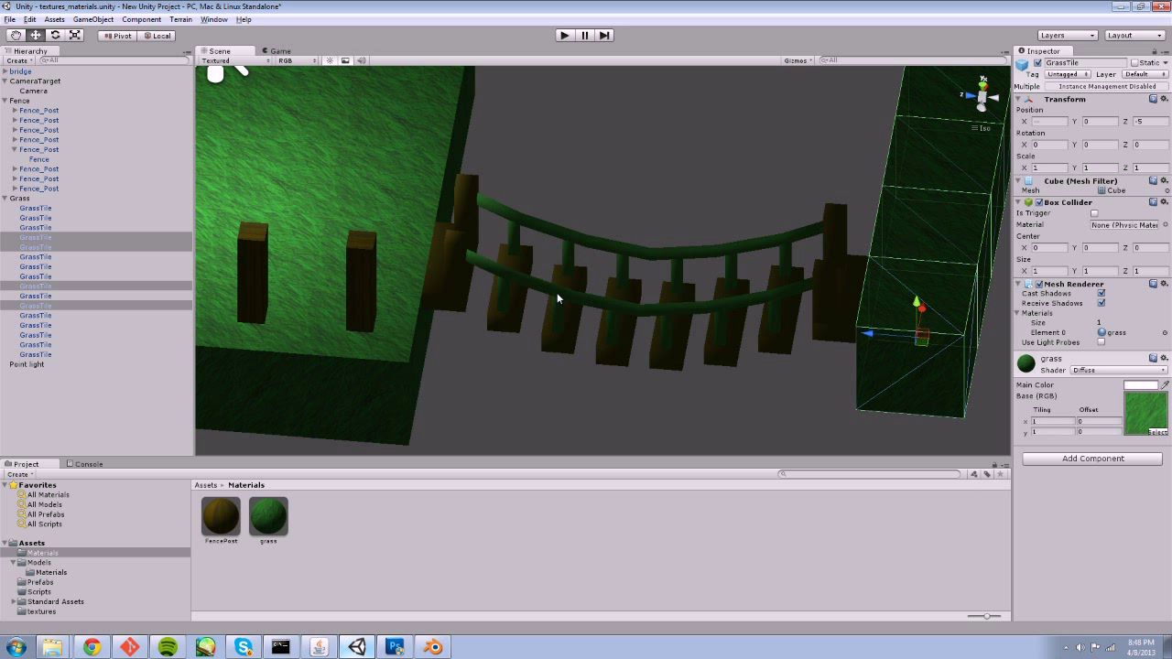
{"action": "left_click", "coordinate": [565, 36]}
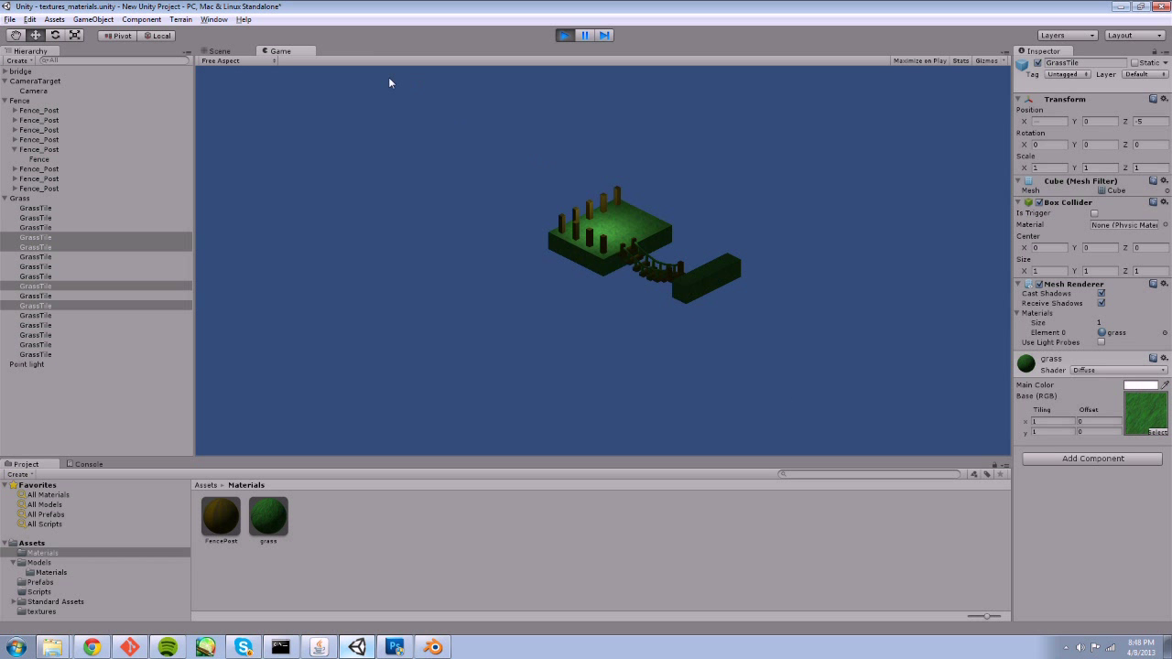
Change the Camera's orthographic size from 10 to 5 and check the framing in Play mode.
{"action": "left_click", "coordinate": [565, 35]}
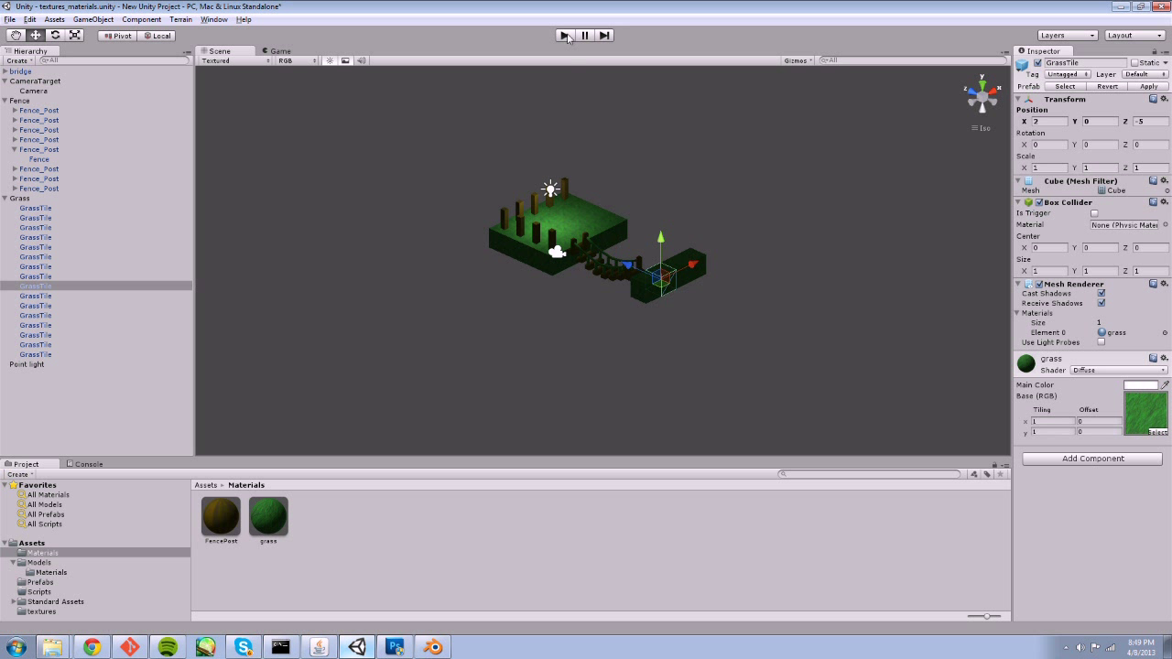
{"action": "left_click", "coordinate": [564, 35]}
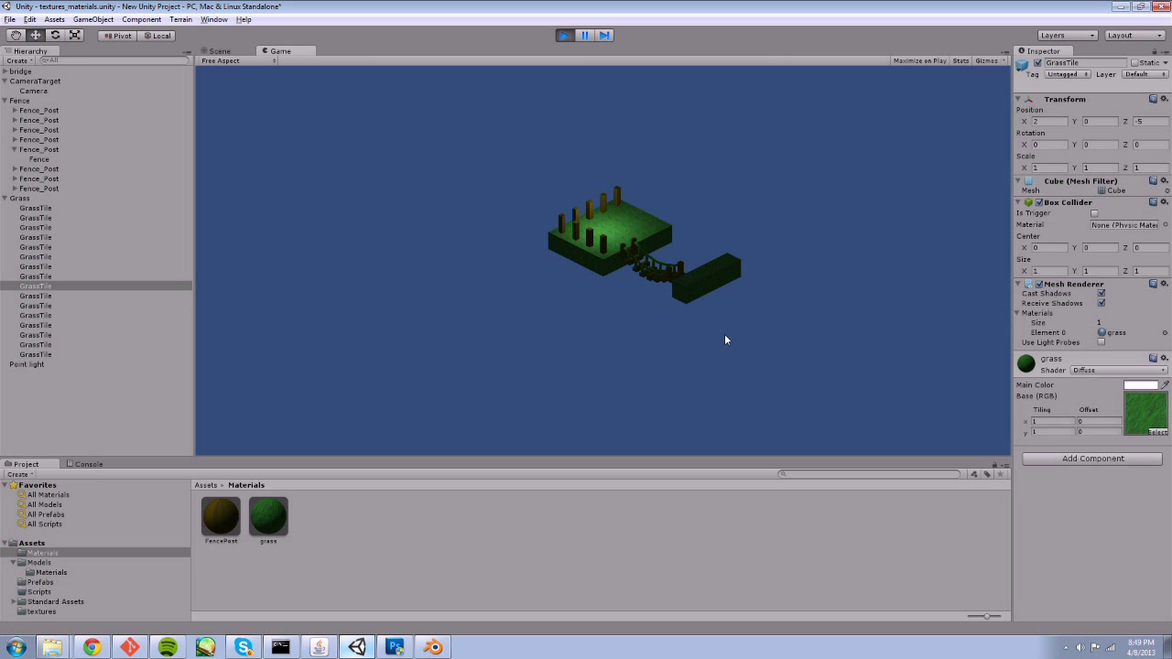
{"action": "left_click", "coordinate": [564, 35]}
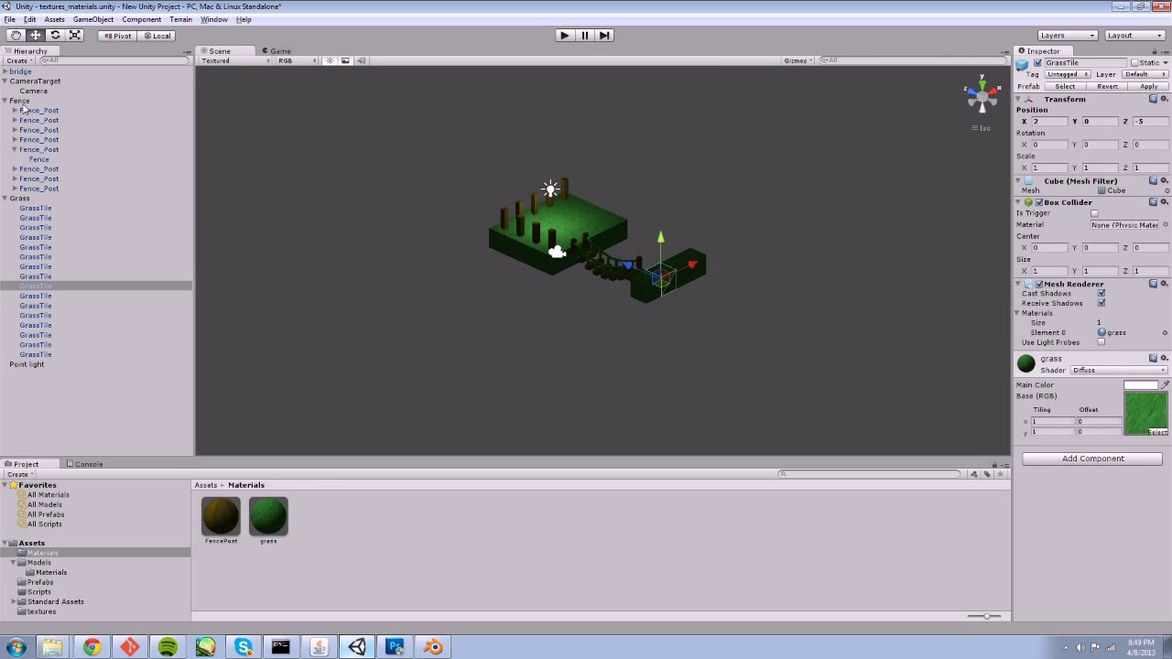
{"action": "left_click", "coordinate": [32, 91]}
{"action": "left_click", "coordinate": [1124, 231]}
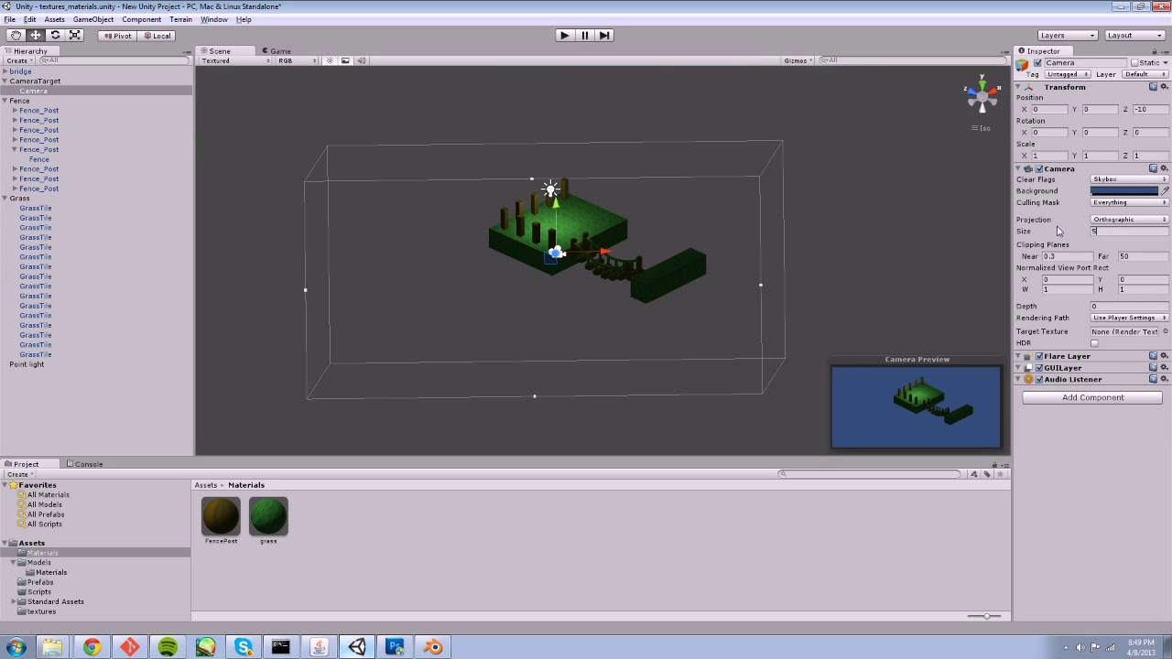
{"action": "left_click", "coordinate": [564, 35]}
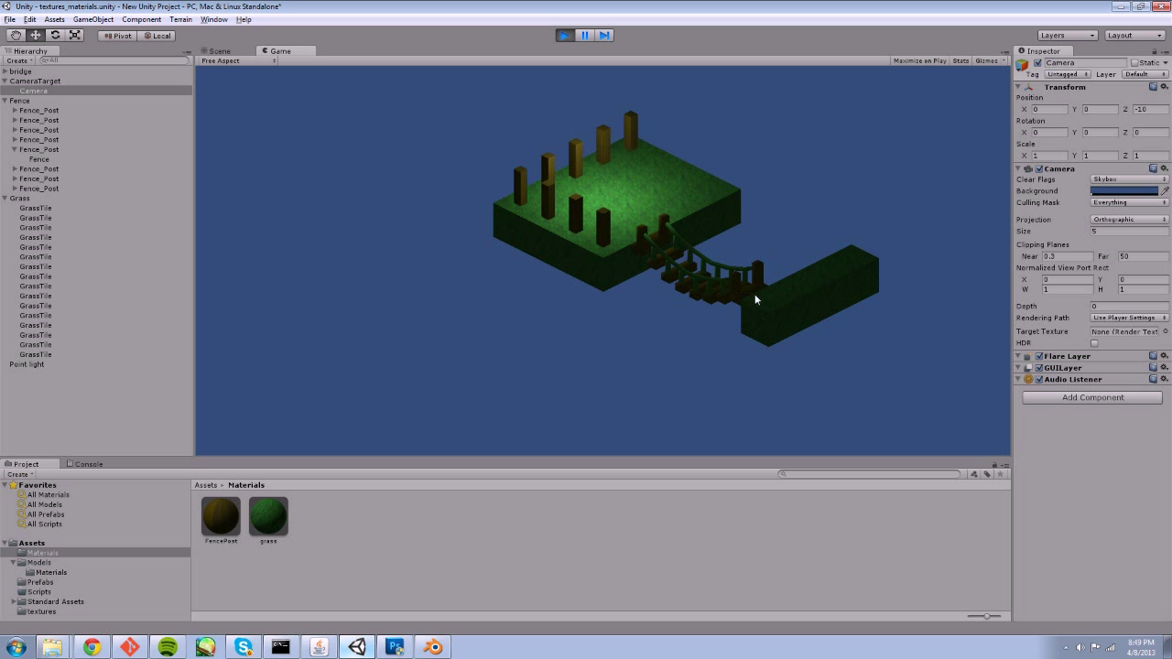
{"action": "left_click", "coordinate": [563, 35]}
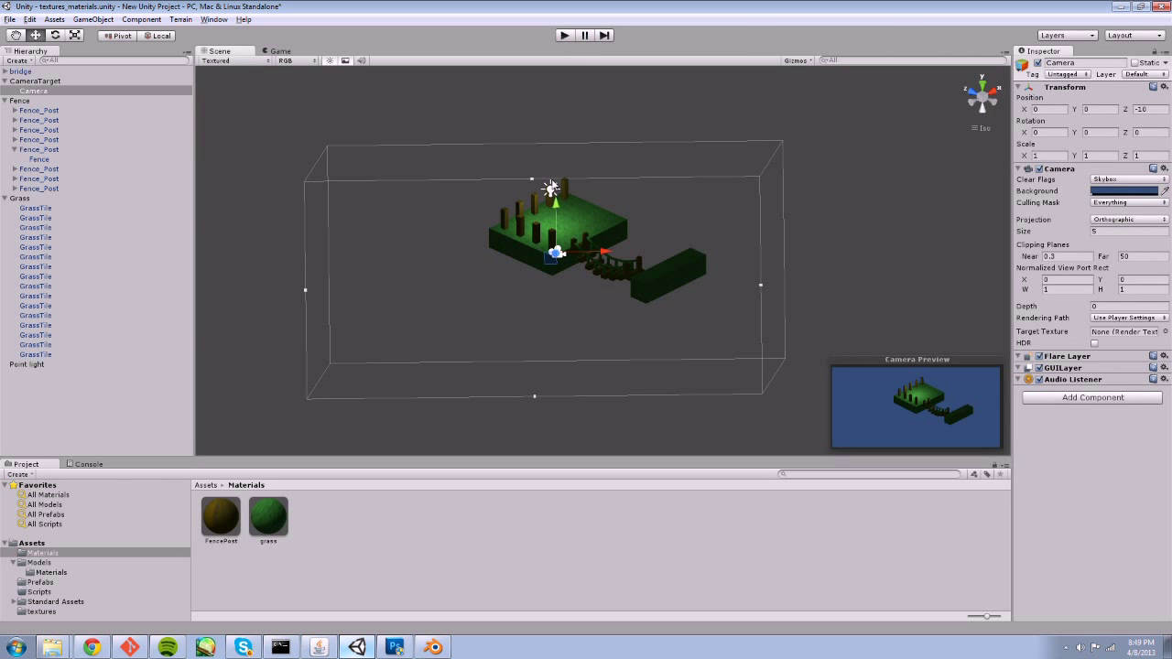
Duplicate the point light twice, moving copies toward the bridge and far grass block, then play.
{"action": "left_click", "coordinate": [553, 190]}
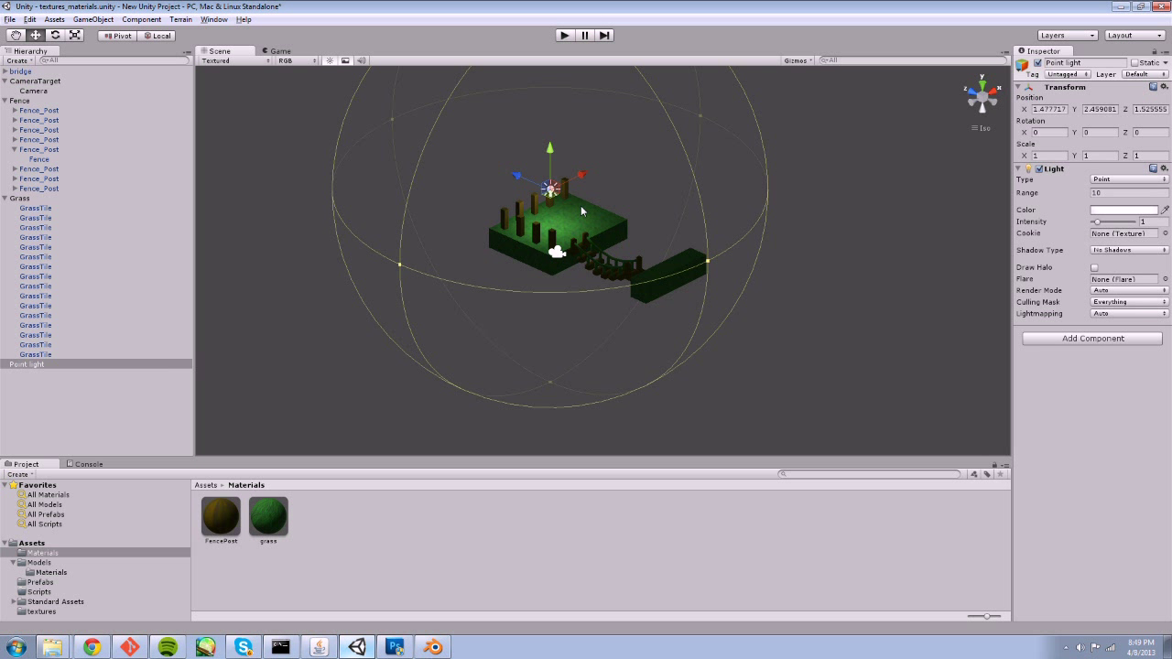
{"action": "key", "text": "ctrl+d"}
{"action": "left_click_drag", "start_coordinate": [517, 177], "coordinate": [571, 226]}
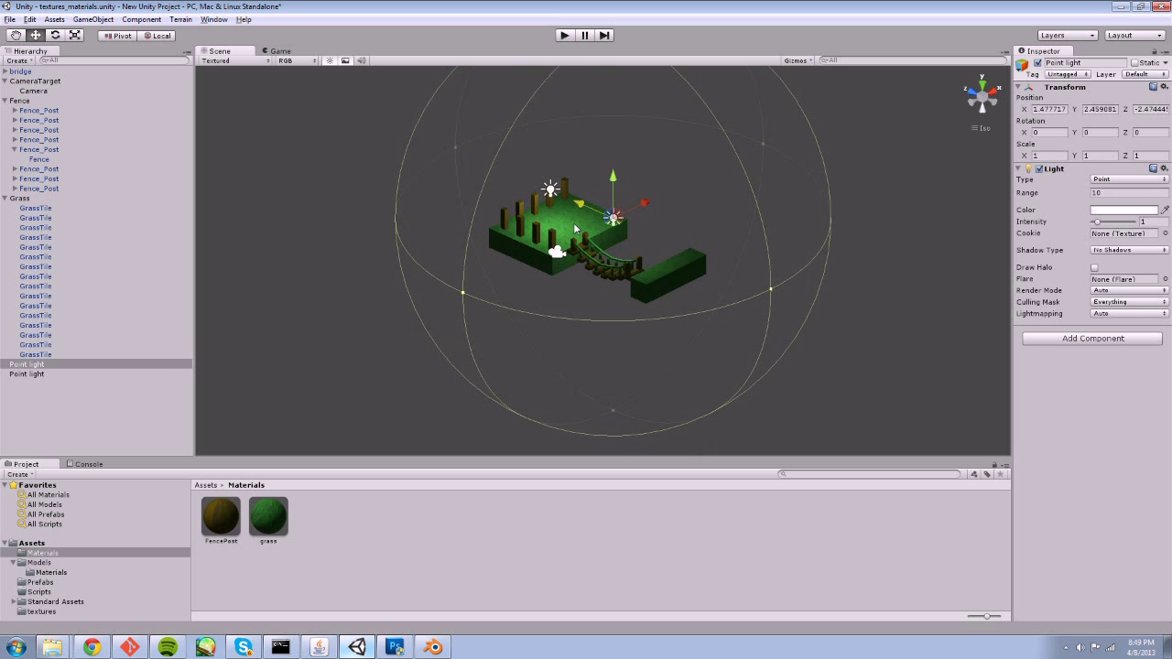
{"action": "left_click_drag", "start_coordinate": [645, 202], "coordinate": [627, 225]}
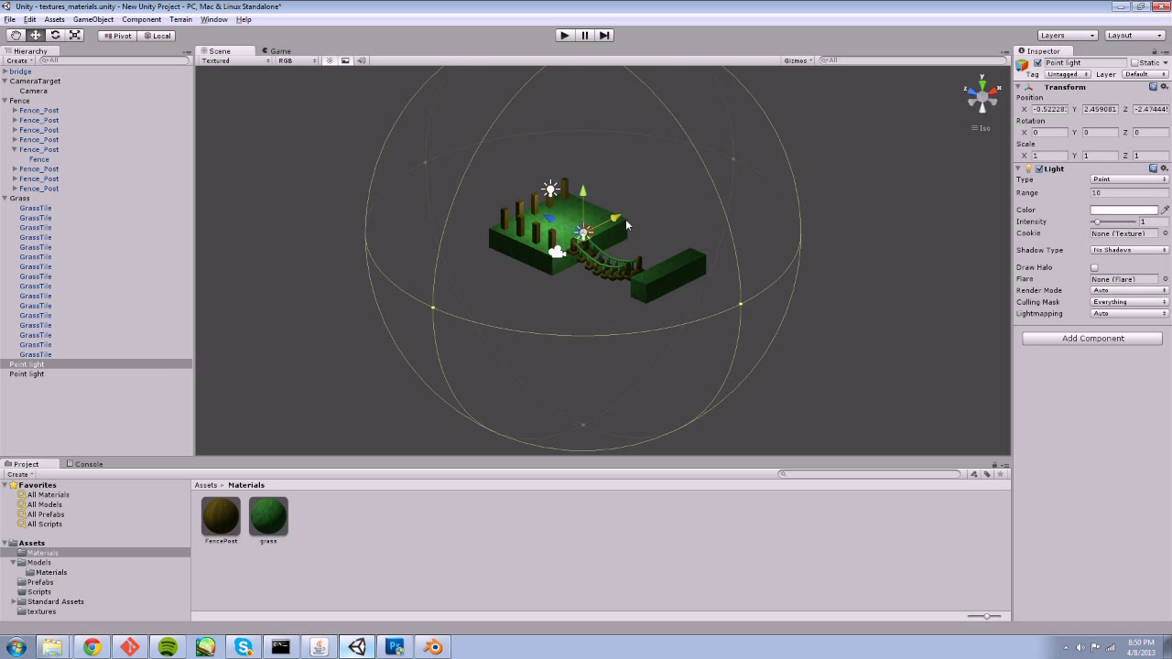
{"action": "key", "text": "ctrl+d"}
{"action": "left_click_drag", "start_coordinate": [549, 218], "coordinate": [693, 248]}
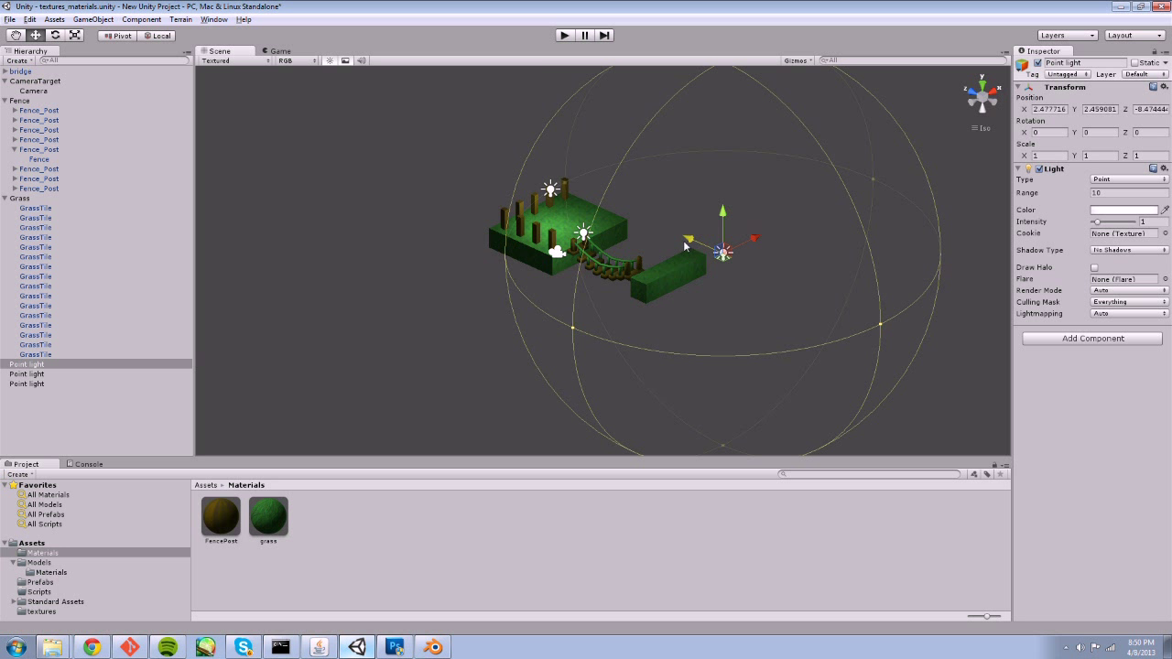
{"action": "left_click", "coordinate": [564, 35]}
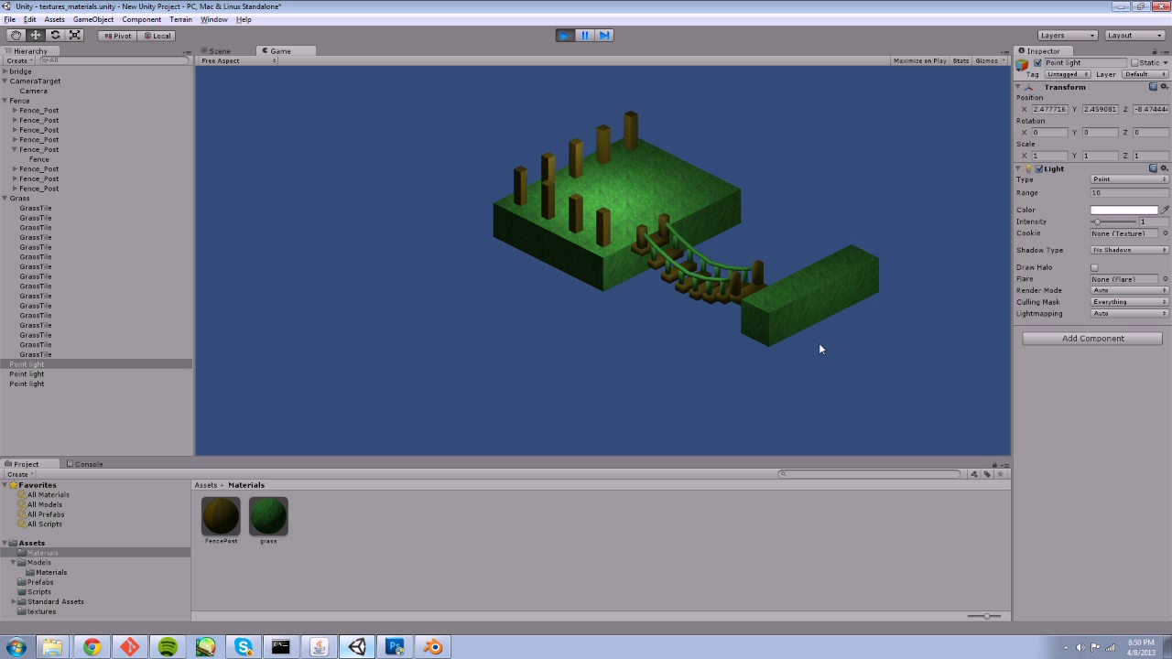
Stop the game and align the Scene view to CameraTarget.
{"action": "left_click", "coordinate": [564, 35]}
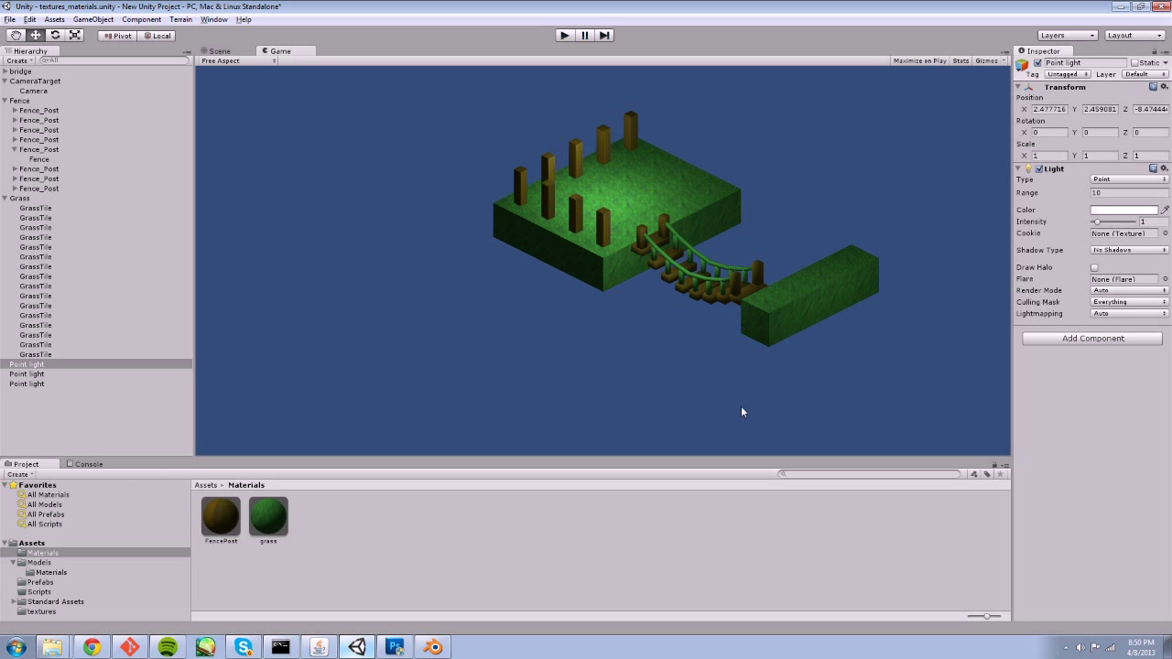
{"action": "left_click", "coordinate": [654, 292]}
{"action": "left_click", "coordinate": [647, 286], "text": "shift"}
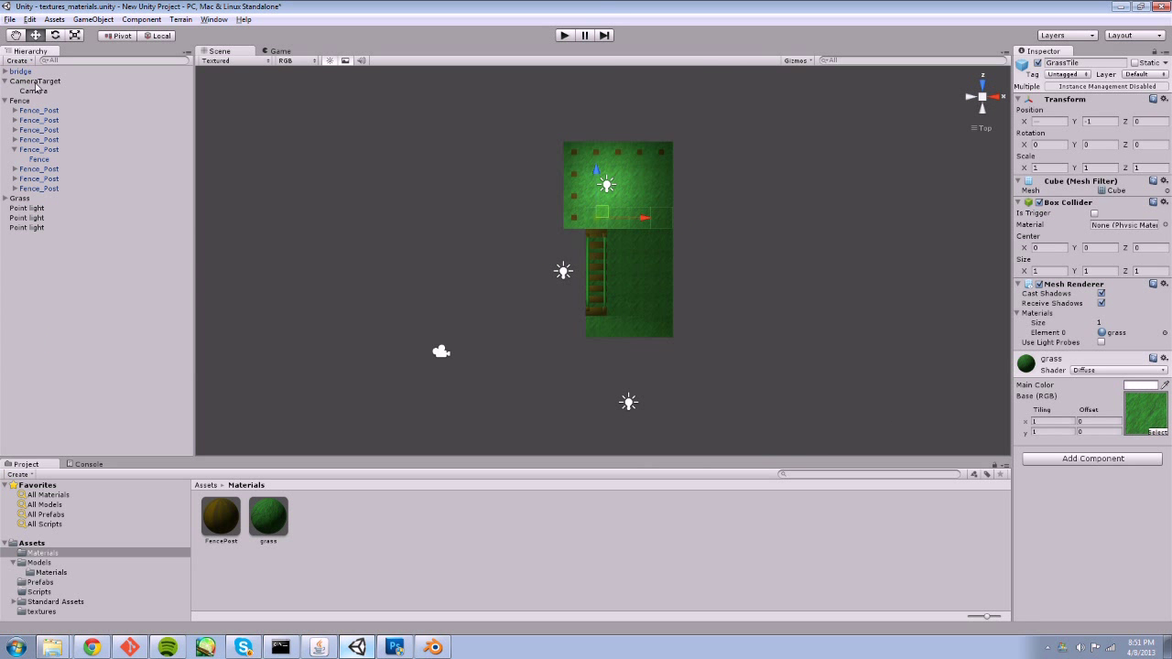
{"action": "left_click", "coordinate": [35, 83]}
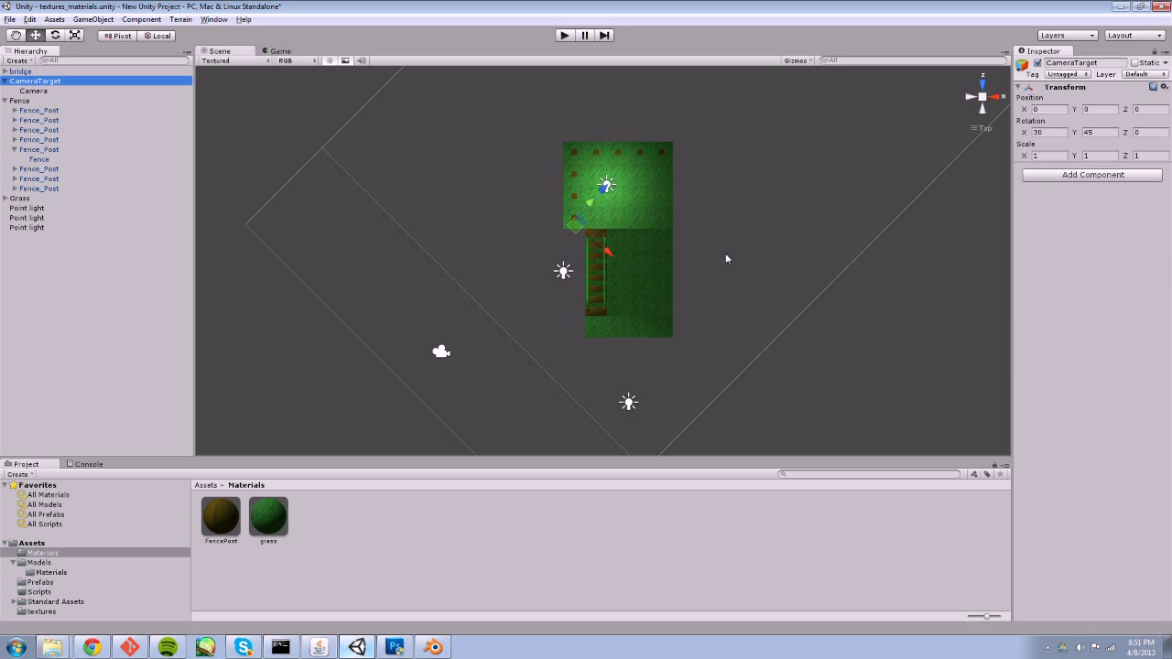
{"action": "left_click", "coordinate": [158, 19]}
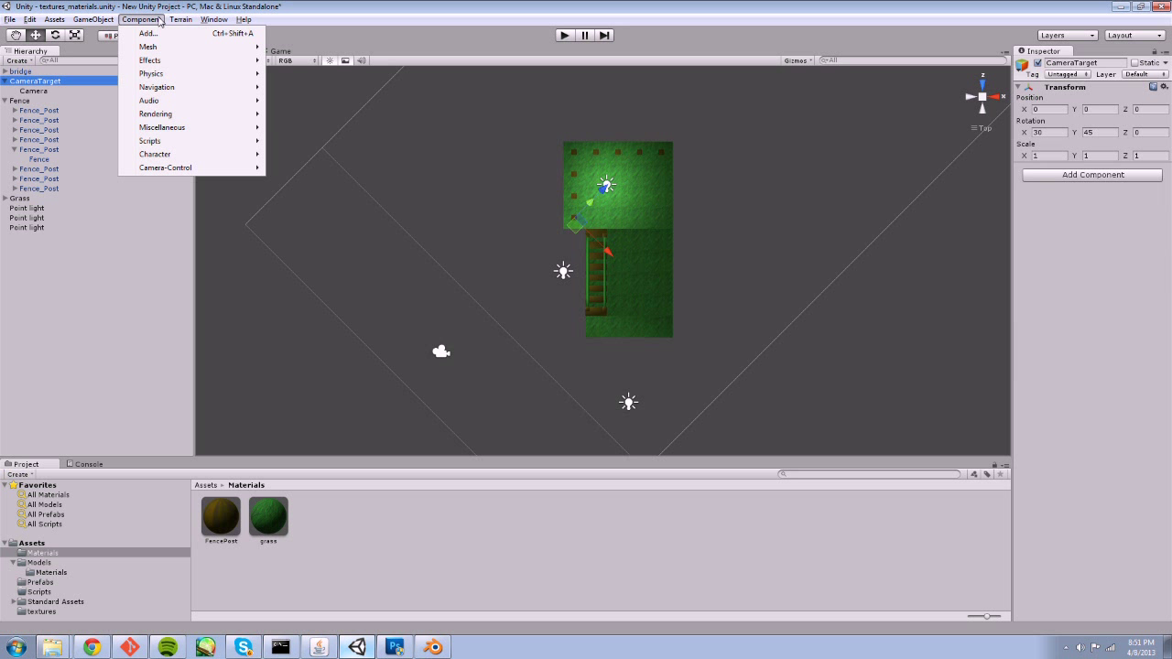
{"action": "mouse_move", "coordinate": [104, 23]}
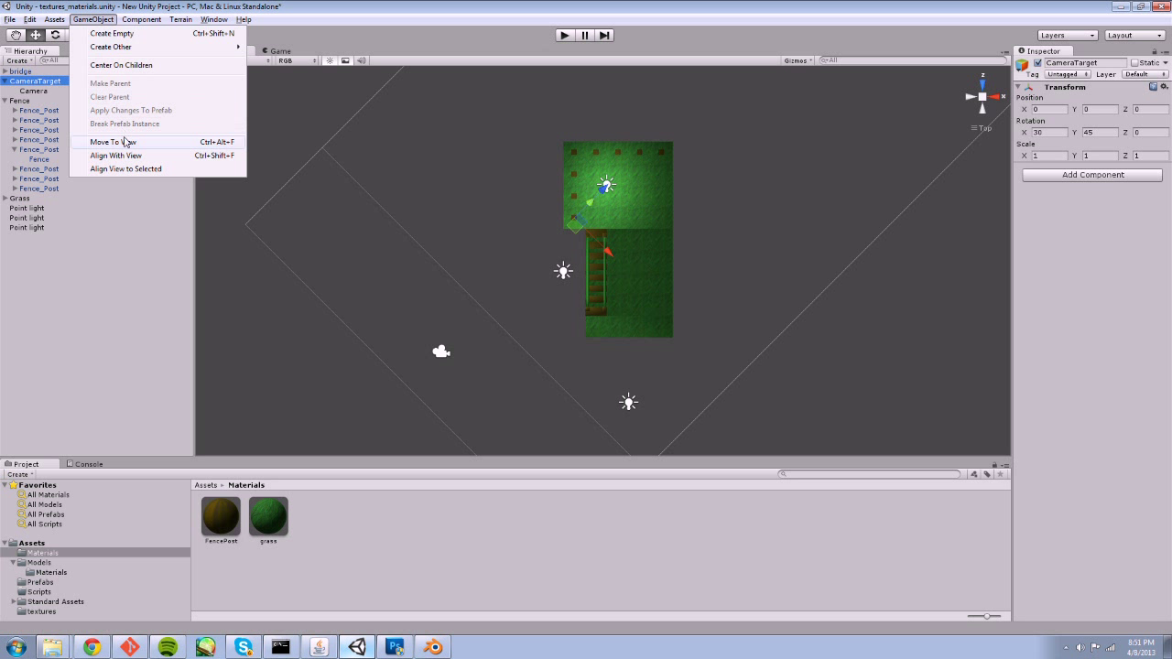
{"action": "left_click", "coordinate": [130, 170]}
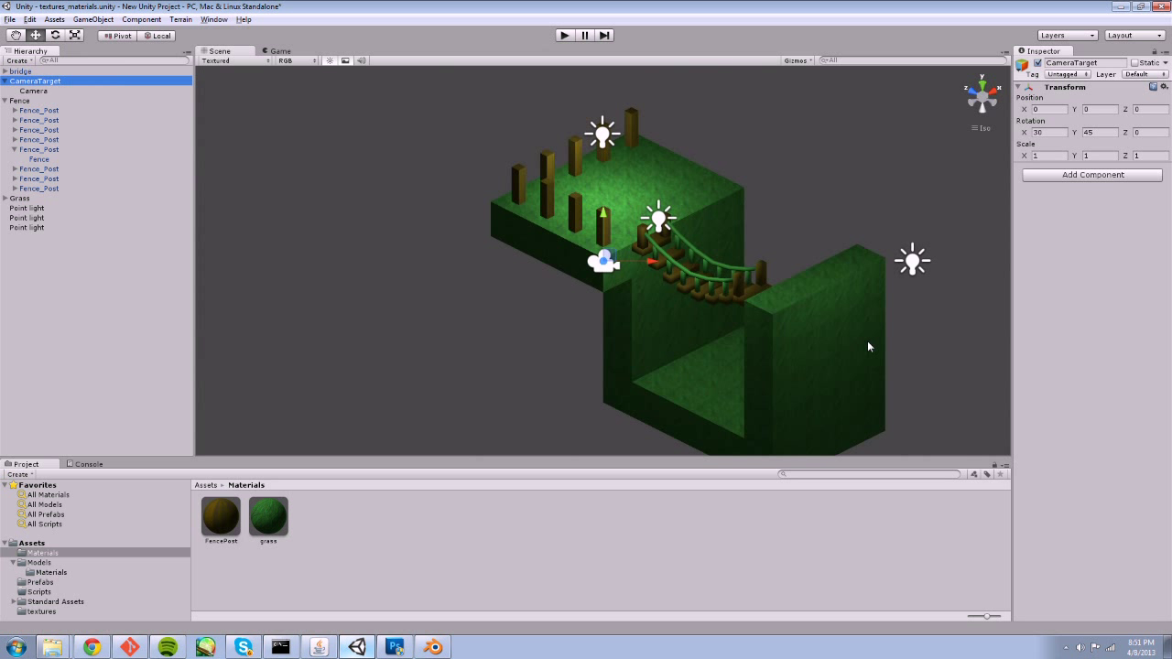
Duplicate the end grass tiles one unit further along Z and test-play the cliff.
{"action": "left_click", "coordinate": [874, 266]}
{"action": "left_click", "coordinate": [809, 295], "text": "shift"}
{"action": "left_click", "coordinate": [835, 271], "text": "shift"}
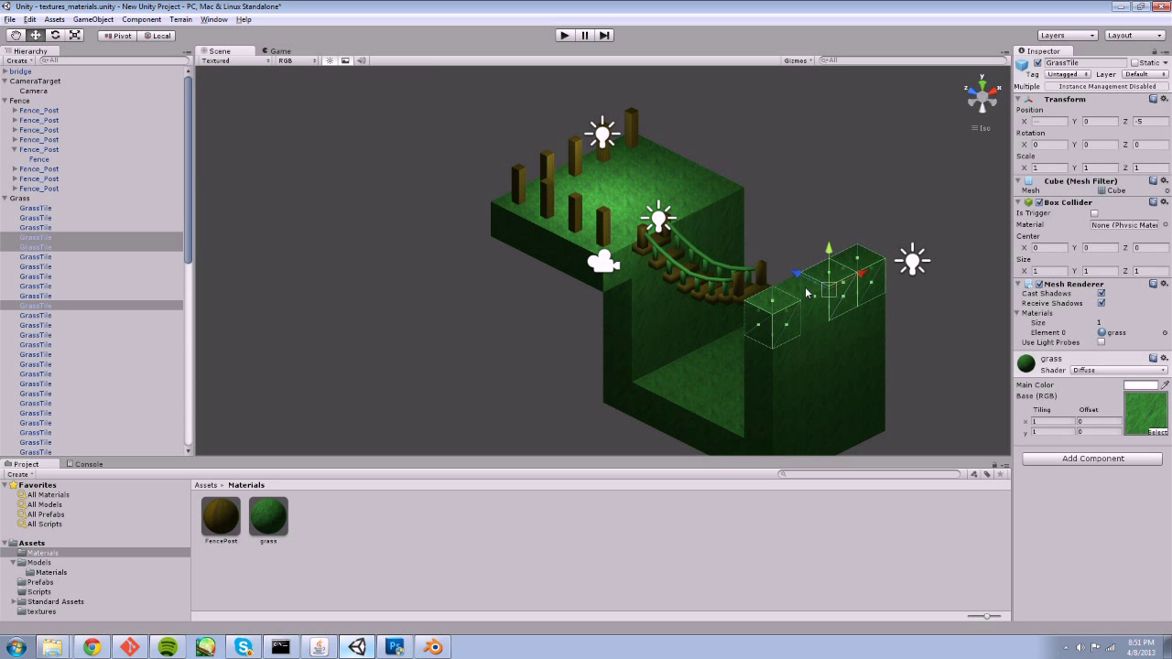
{"action": "left_click", "coordinate": [807, 293], "text": "shift"}
{"action": "key", "text": "ctrl+d"}
{"action": "left_click_drag", "start_coordinate": [797, 297], "coordinate": [840, 325], "text": "ctrl"}
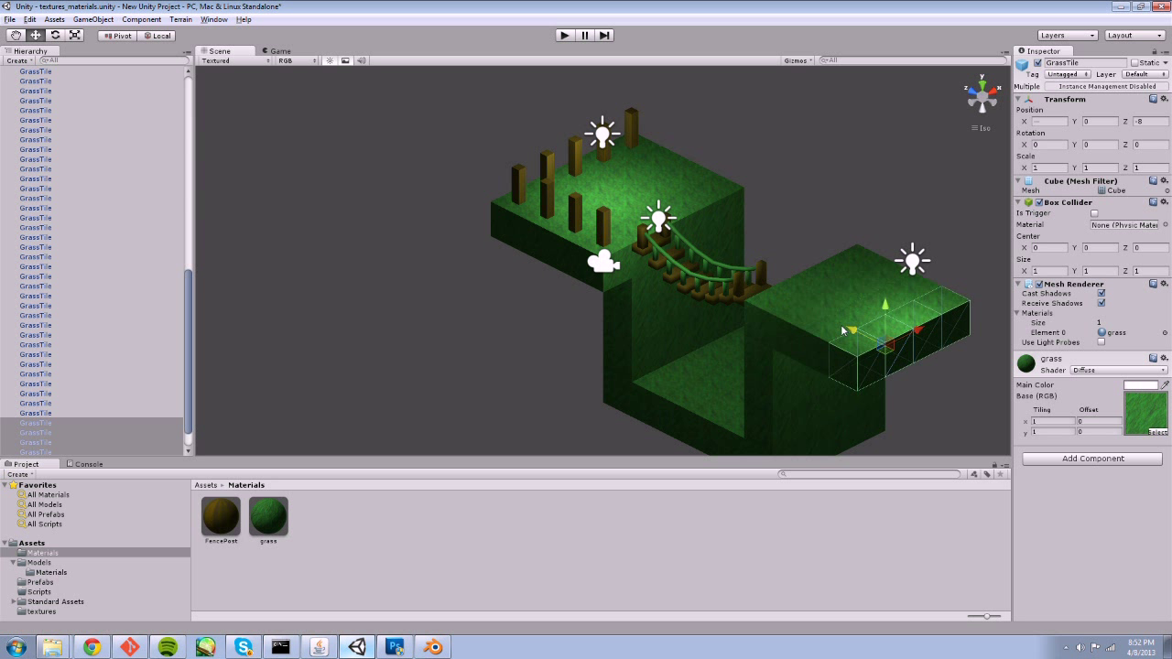
{"action": "left_click", "coordinate": [560, 36]}
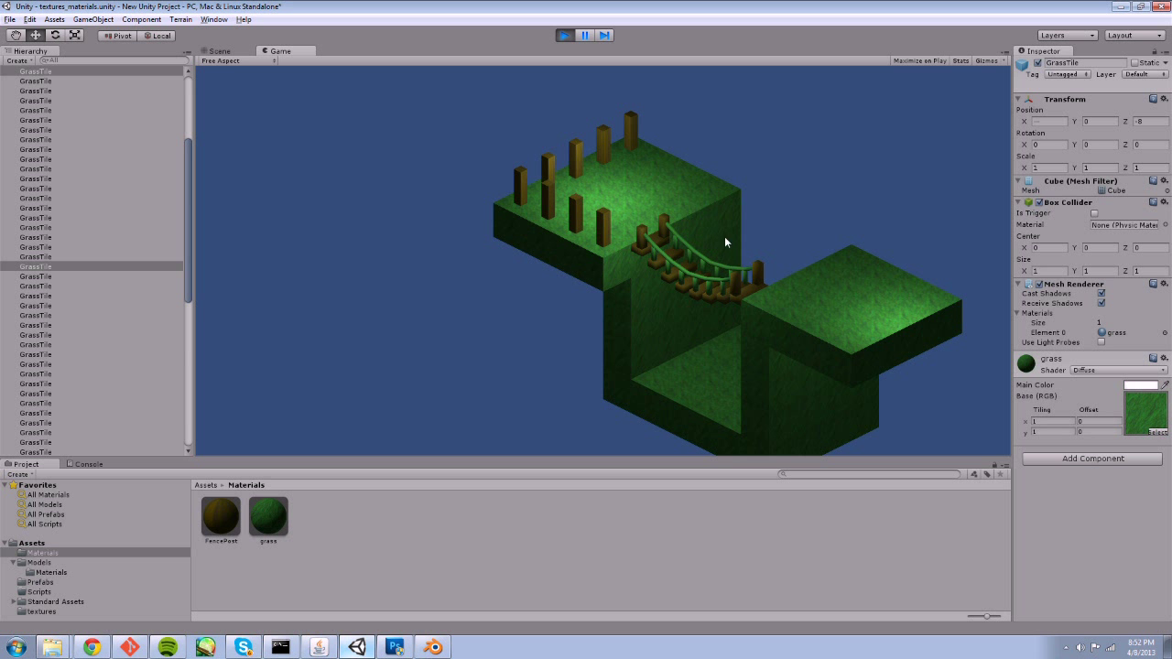
{"action": "left_click", "coordinate": [565, 37]}
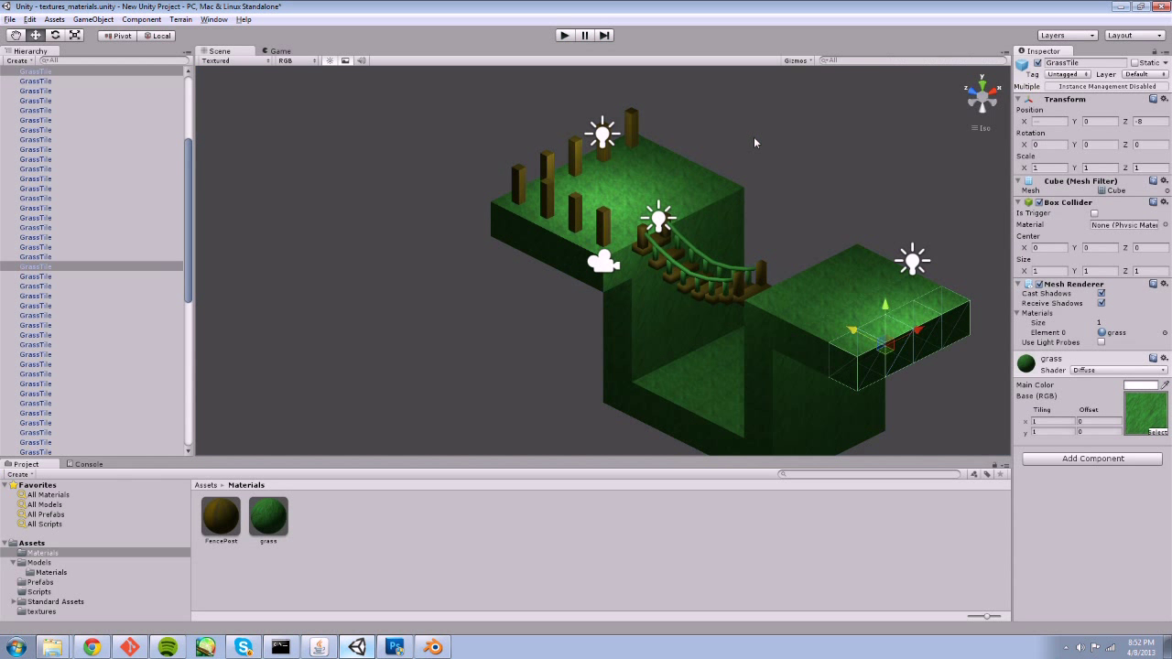
Show the bridge model's import settings from the Models folder.
{"action": "scroll", "coordinate": [796, 291], "scroll_direction": "up", "scroll_amount": 3}
{"action": "middle_click_drag", "start_coordinate": [793, 289], "coordinate": [598, 233]}
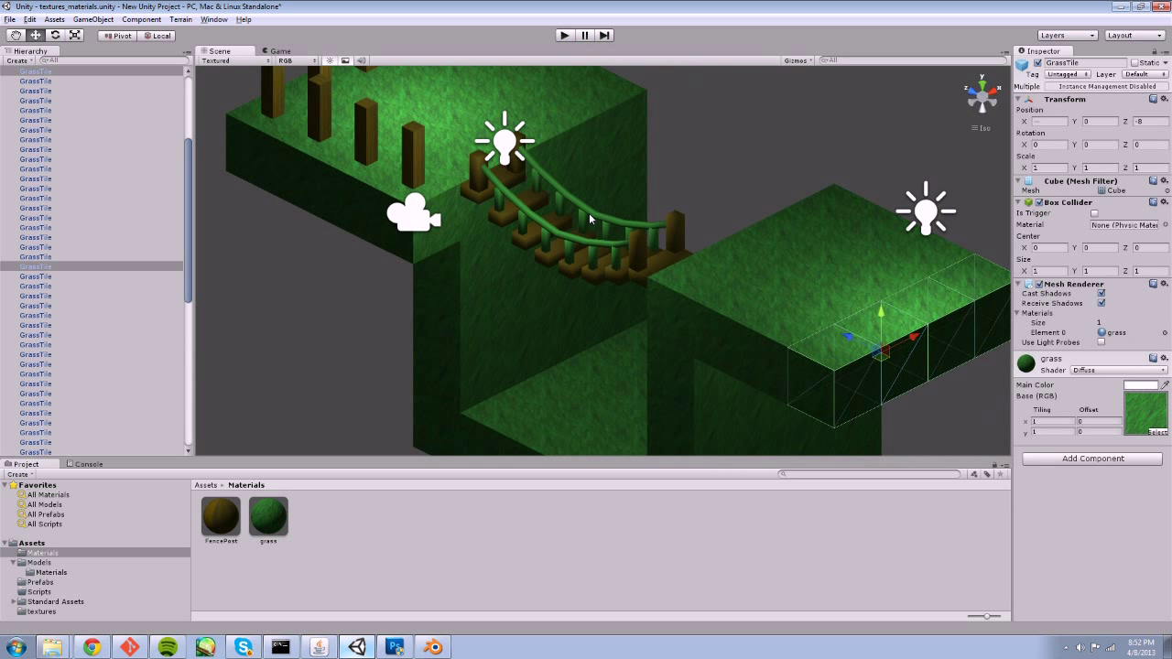
{"action": "left_click", "coordinate": [591, 220]}
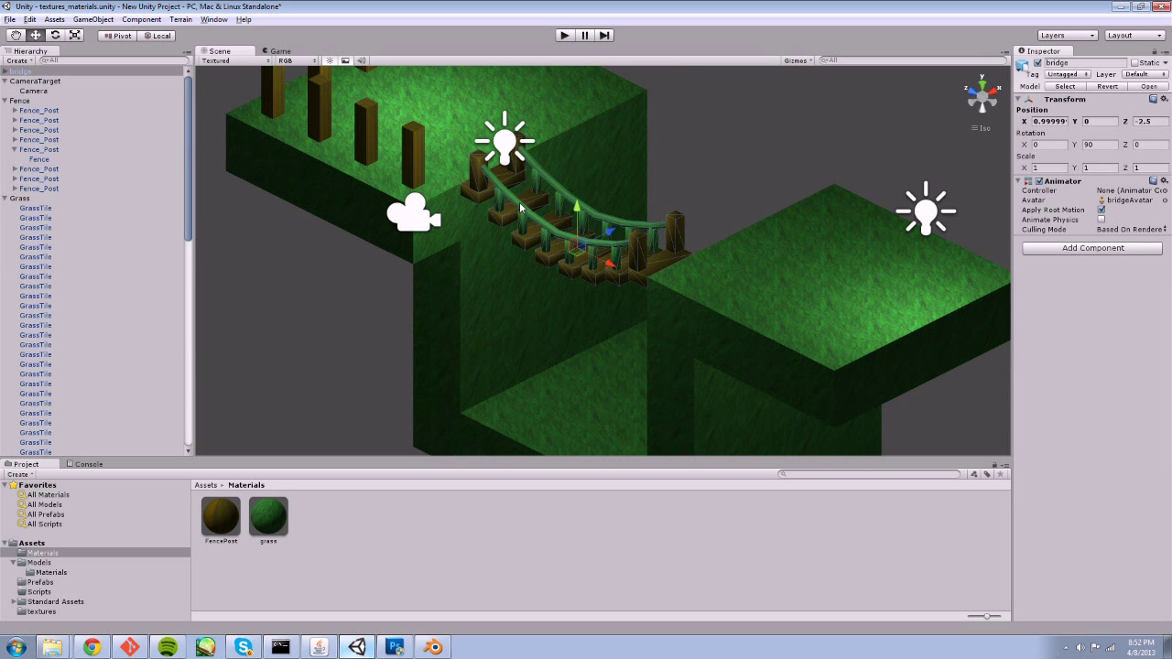
{"action": "left_click", "coordinate": [5, 198]}
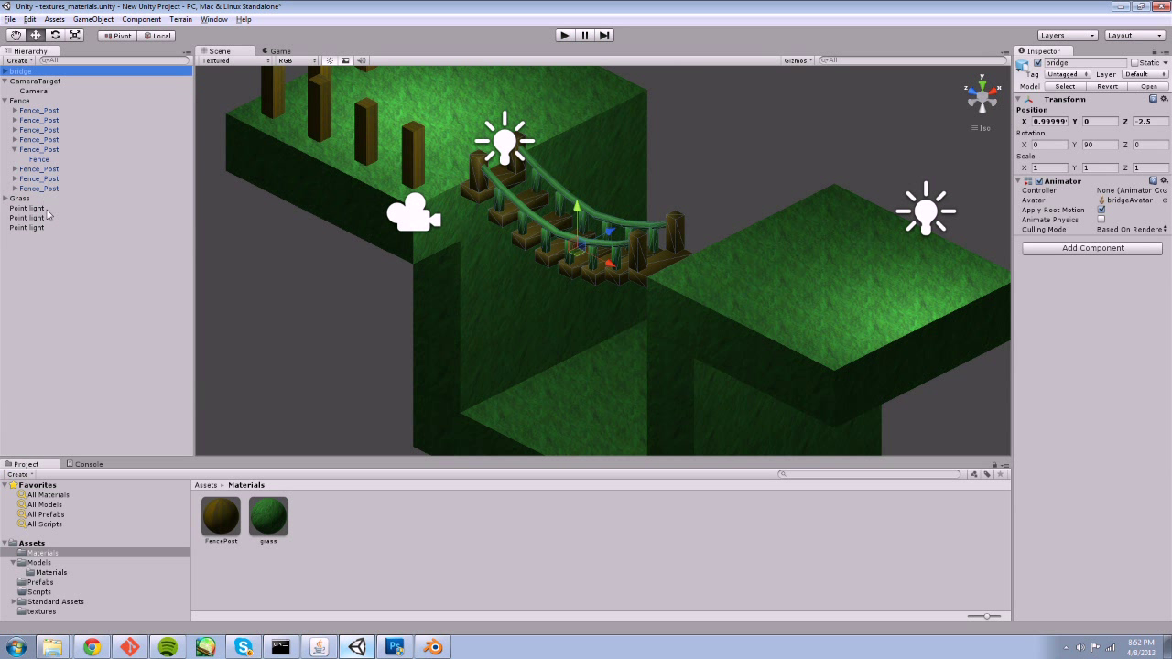
{"action": "left_click", "coordinate": [32, 72]}
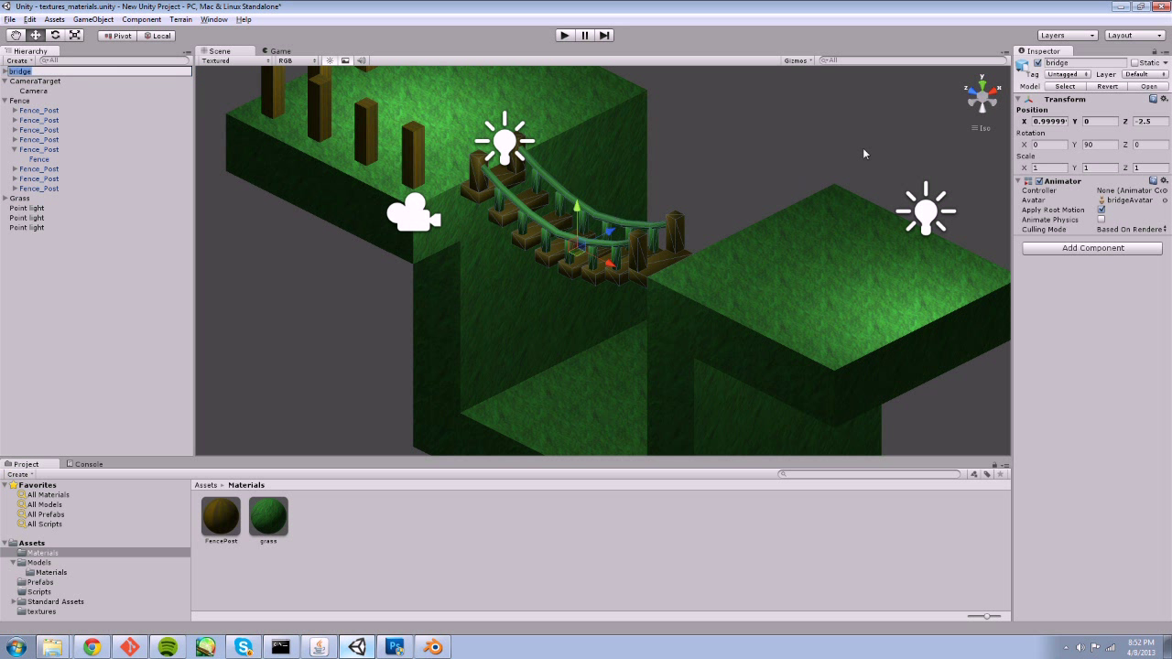
{"action": "left_click", "coordinate": [38, 562]}
{"action": "left_click", "coordinate": [213, 538]}
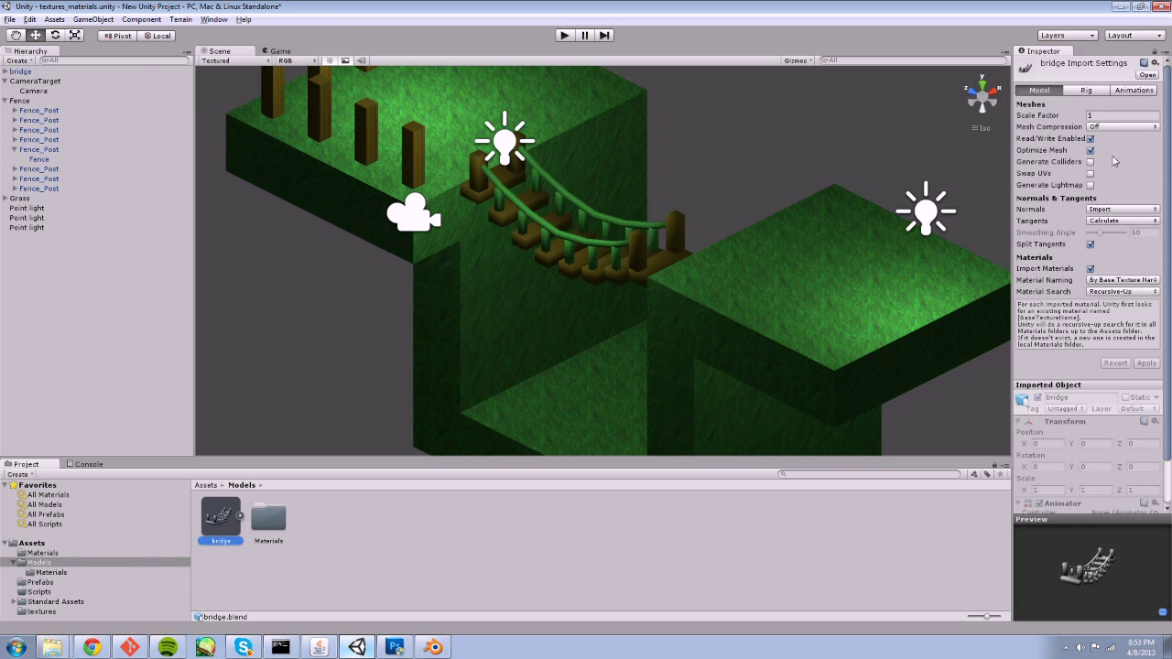
Set Normals to Calculate, apply, and untick Import Materials.
{"action": "scroll", "coordinate": [1163, 157], "scroll_direction": "down", "scroll_amount": 2}
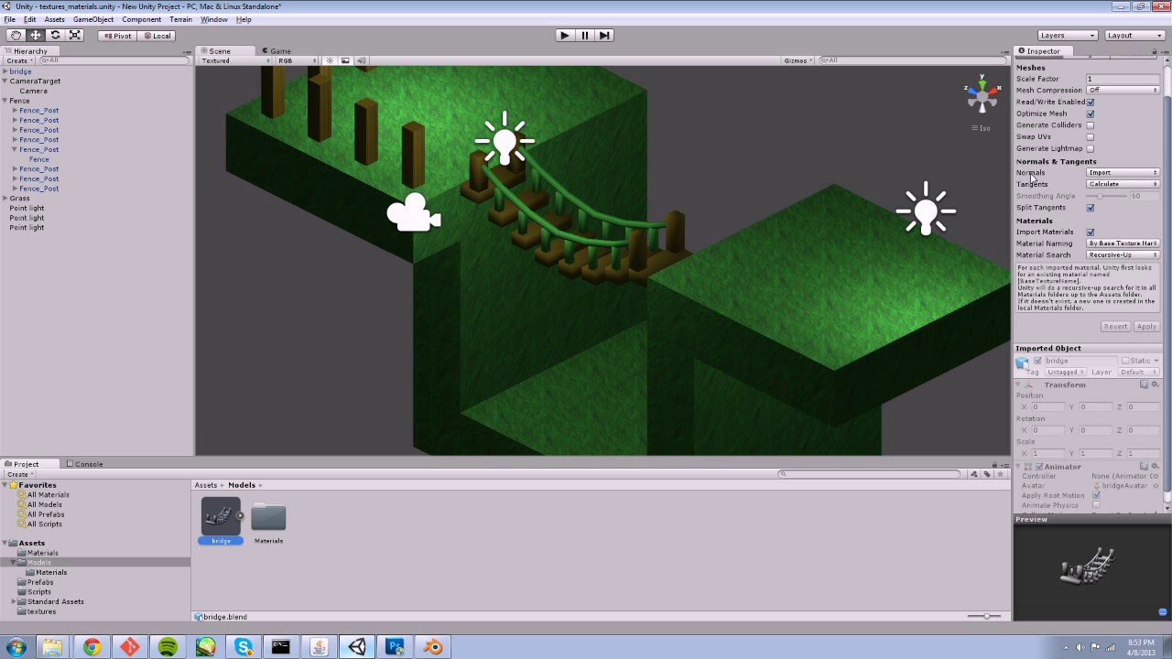
{"action": "left_click", "coordinate": [1120, 173]}
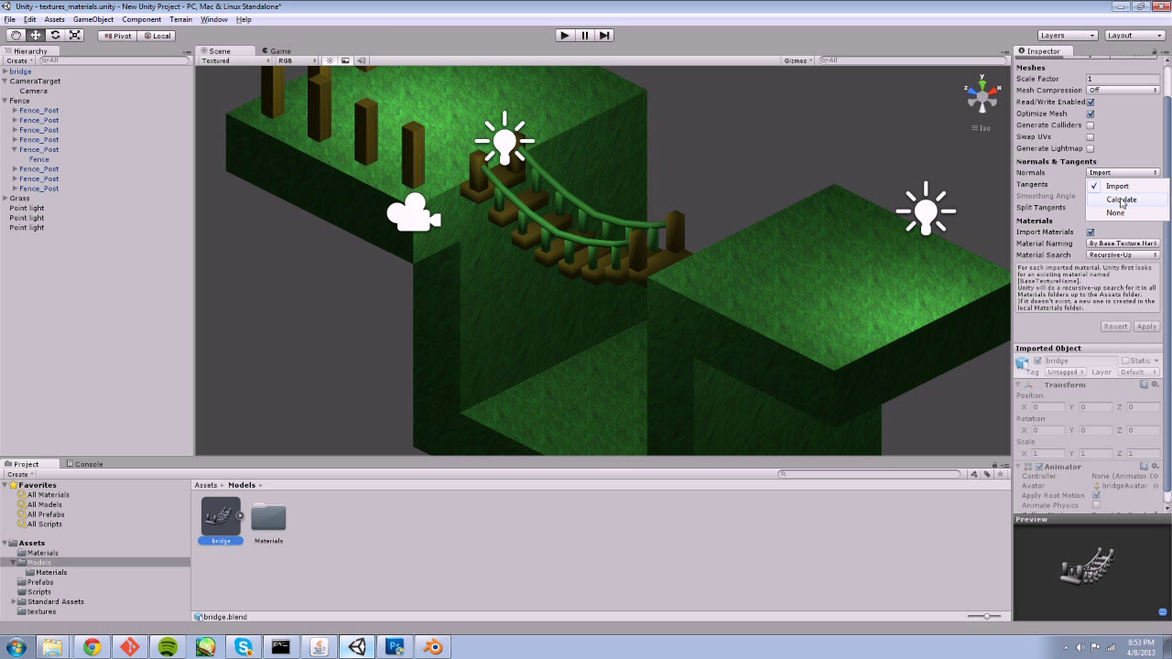
{"action": "left_click", "coordinate": [1122, 201]}
{"action": "left_click", "coordinate": [1147, 328]}
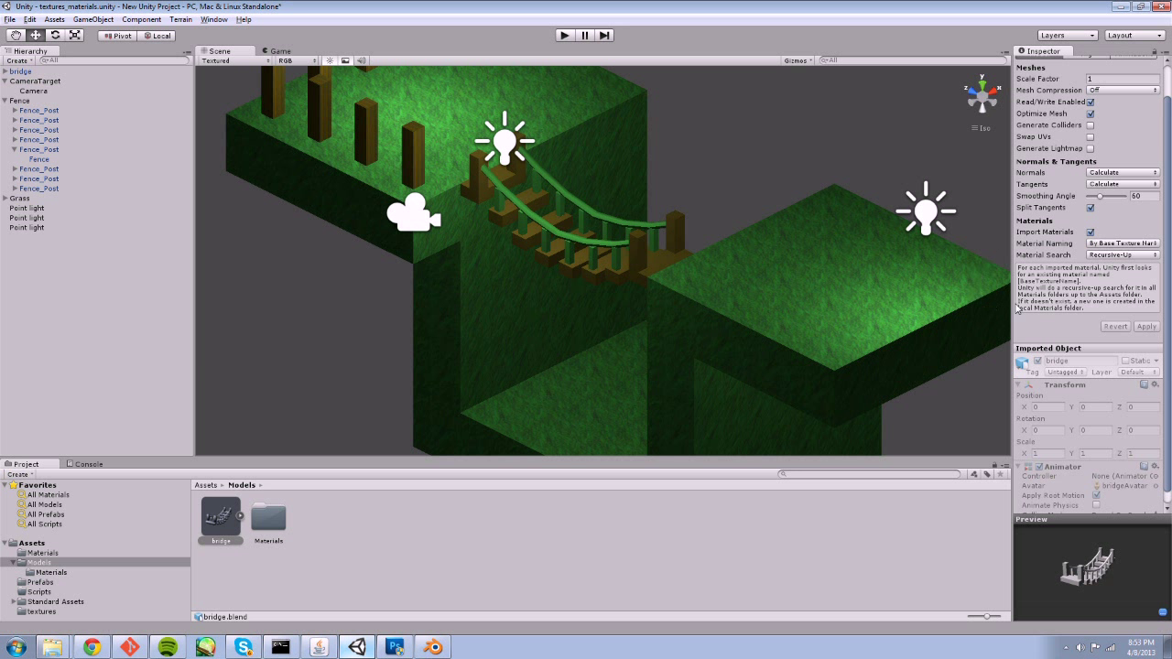
{"action": "left_click", "coordinate": [1090, 233]}
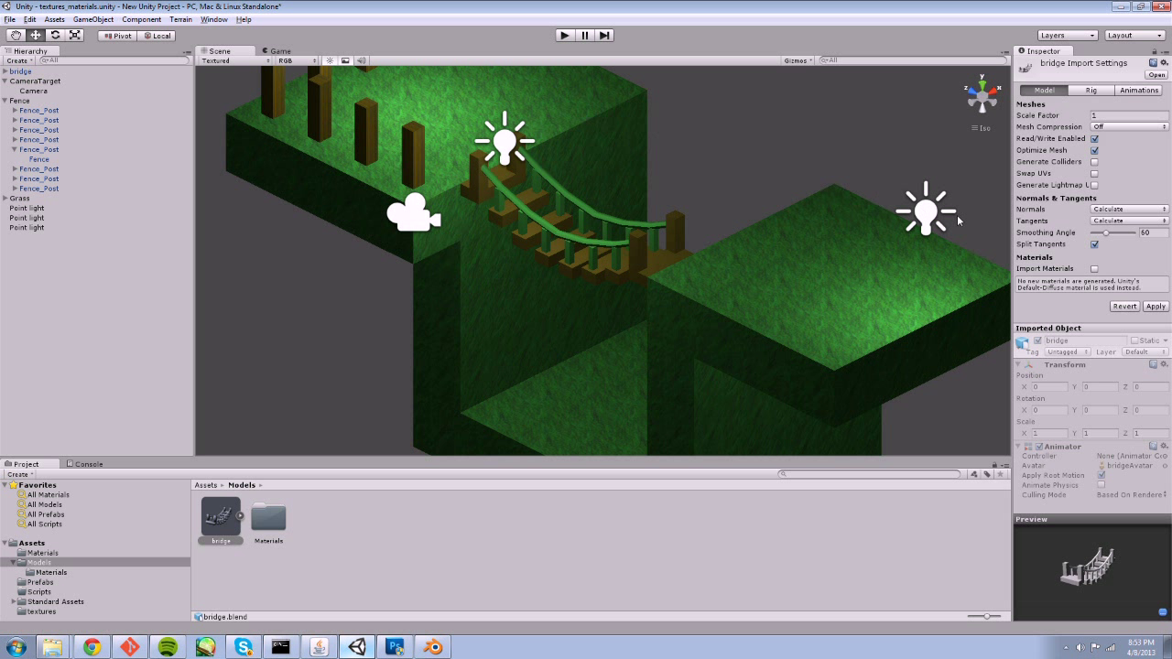
Enable Split Tangents and apply Smoothing Angle 0, then 90, then 60.
{"action": "left_click", "coordinate": [1095, 245]}
{"action": "left_click", "coordinate": [1142, 232]}
{"action": "type", "text": "0"}
{"action": "left_click", "coordinate": [1156, 307]}
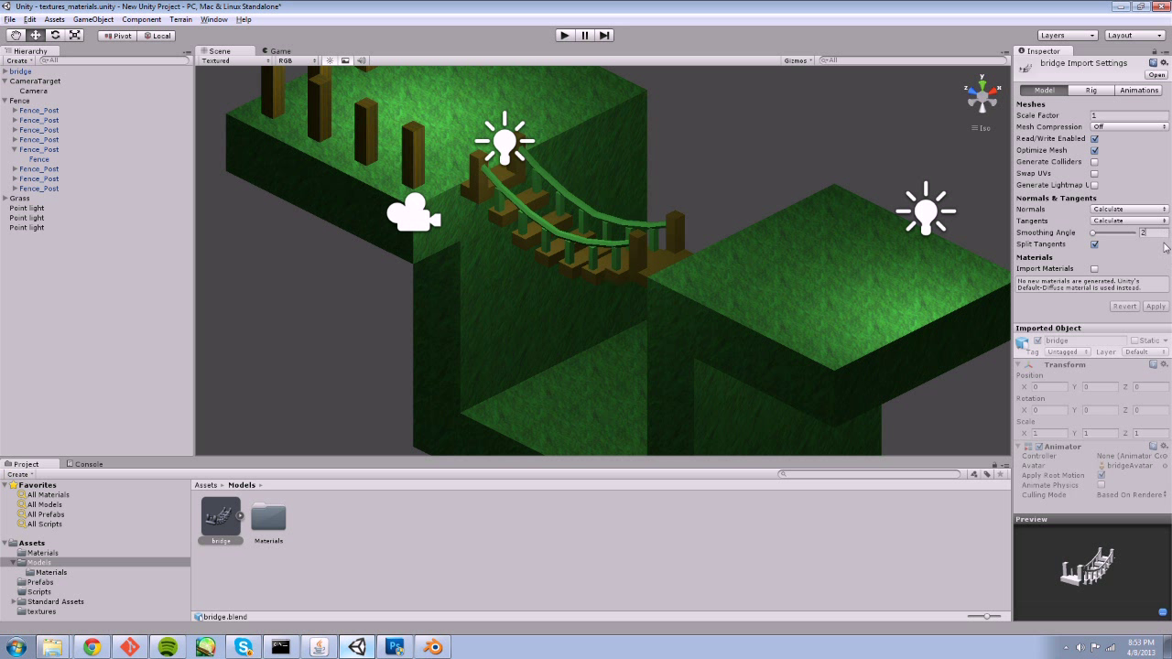
{"action": "left_click", "coordinate": [1135, 232]}
{"action": "type", "text": "90"}
{"action": "left_click", "coordinate": [1155, 307]}
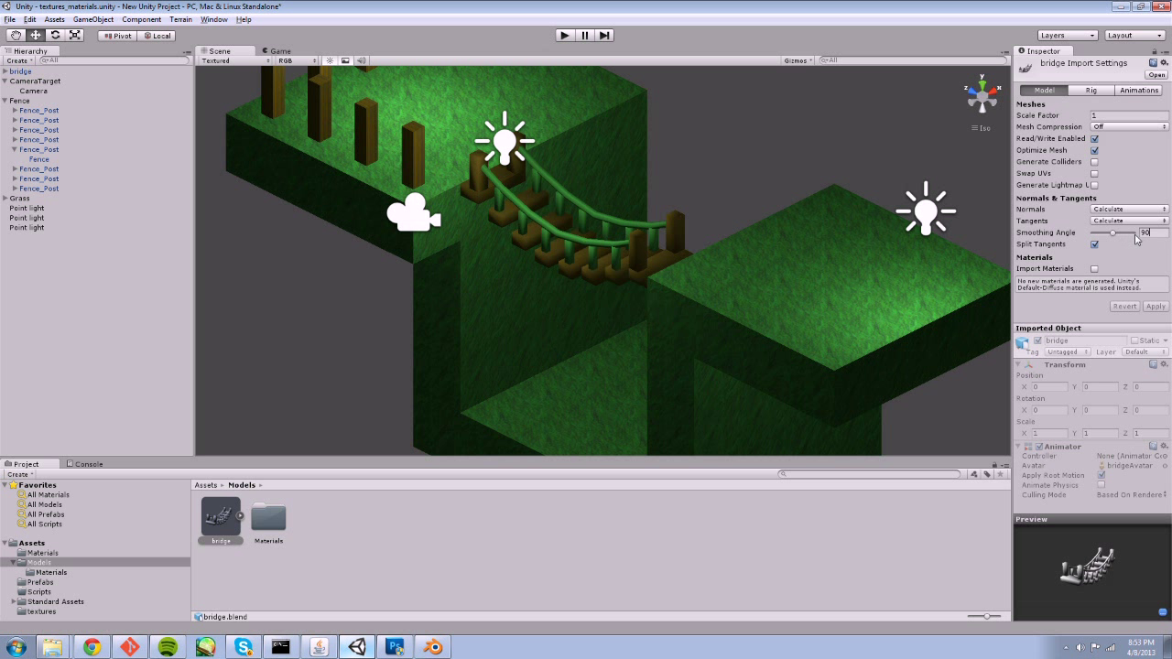
{"action": "type", "text": "60"}
{"action": "left_click", "coordinate": [1155, 307]}
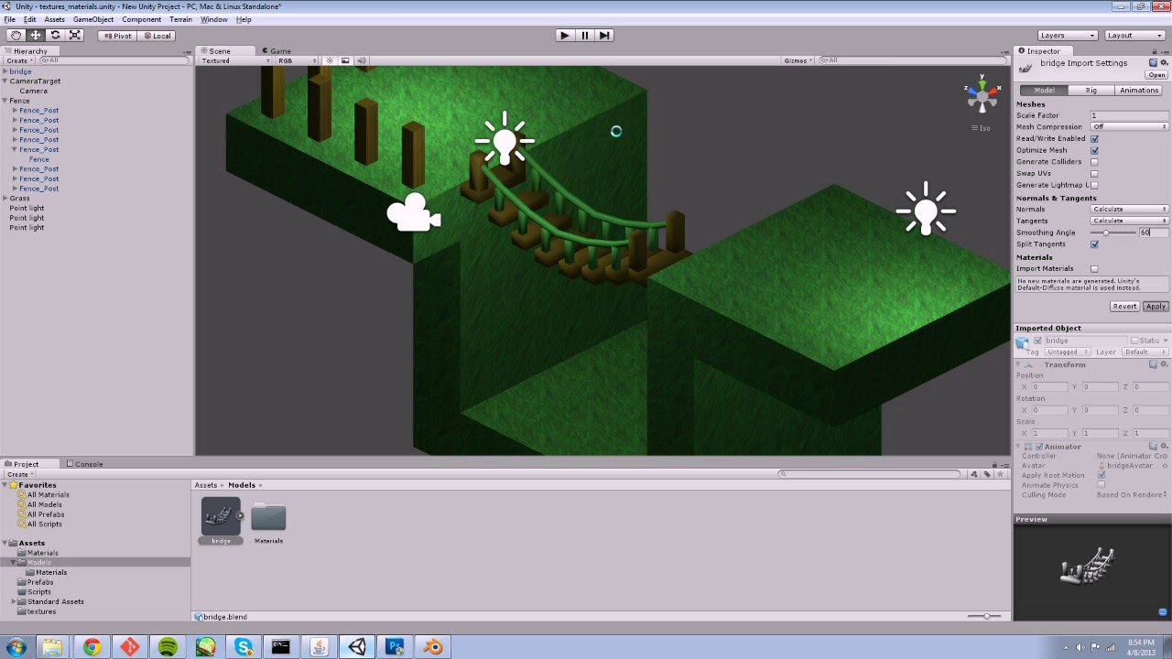
Enter play mode to view the smoothed bridge spanning the lit grass cliffs in the Game view.
{"action": "left_click", "coordinate": [564, 39]}
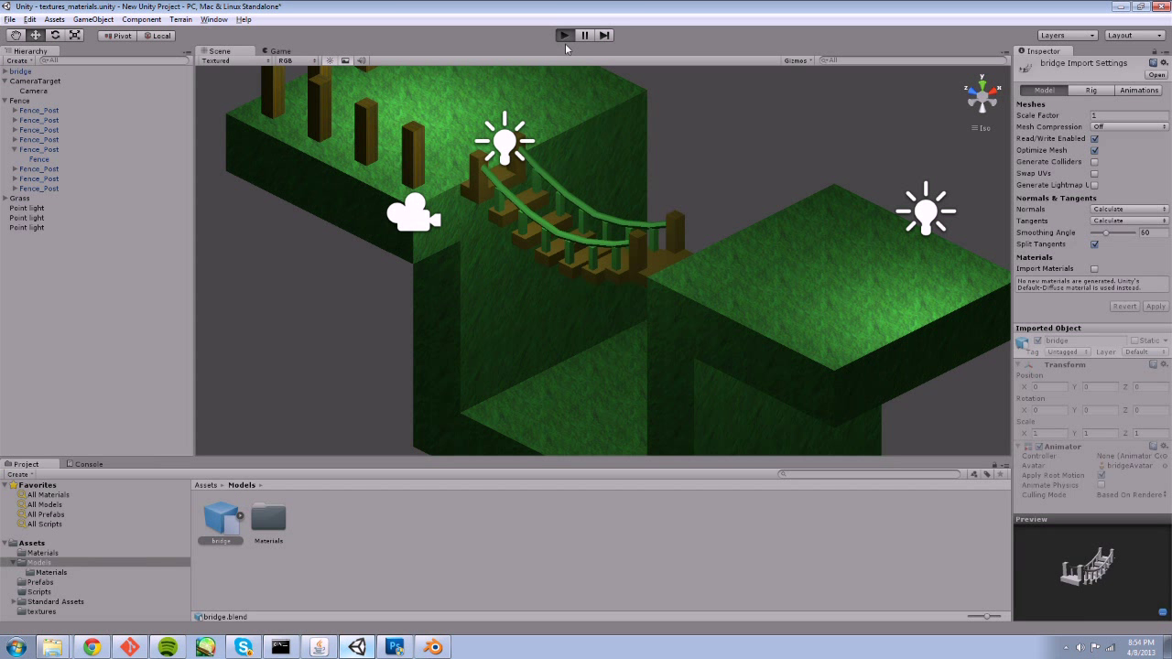